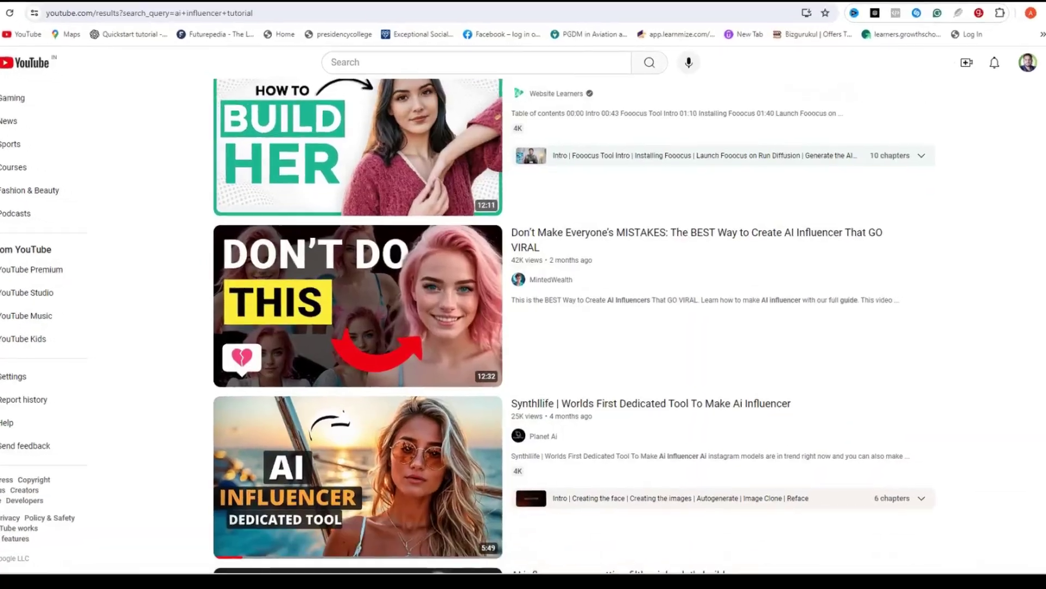
Scroll down the YouTube search results for AI influencer tutorials.
scroll(545, 327, down, 8)
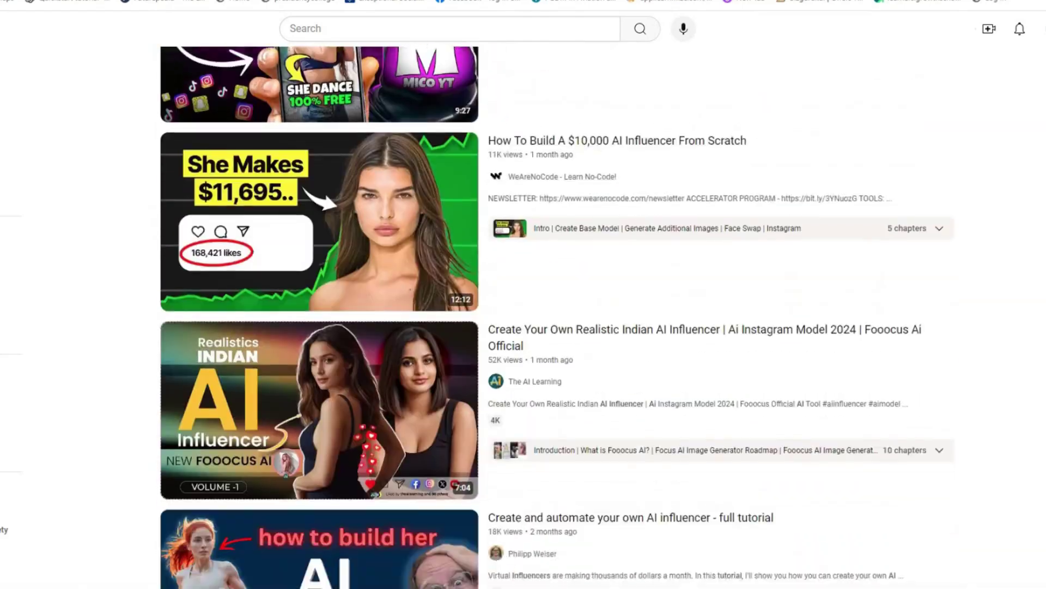
scroll(545, 316, down, 20)
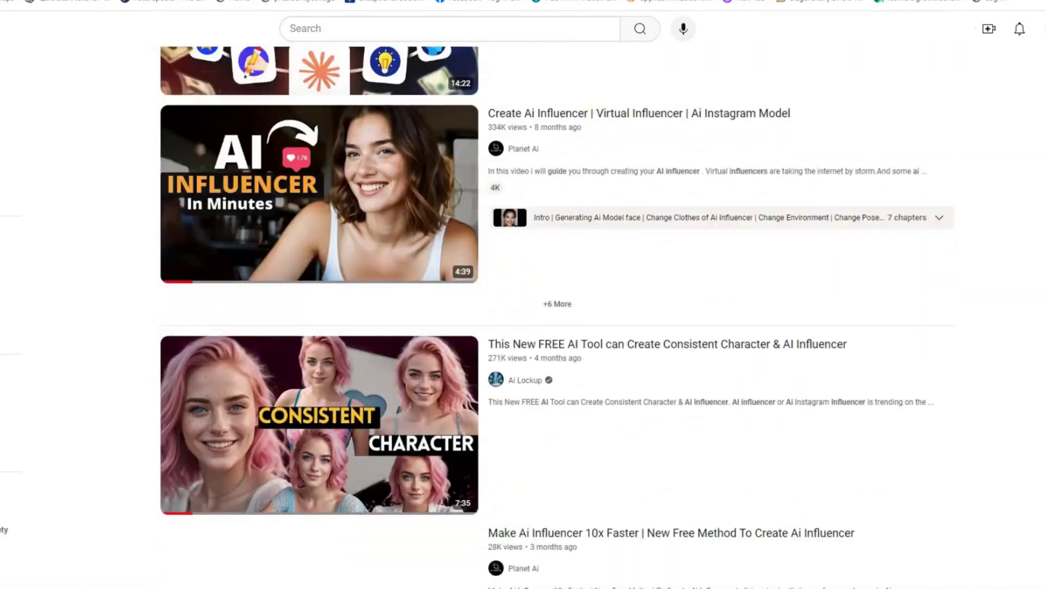
scroll(545, 316, down, 12)
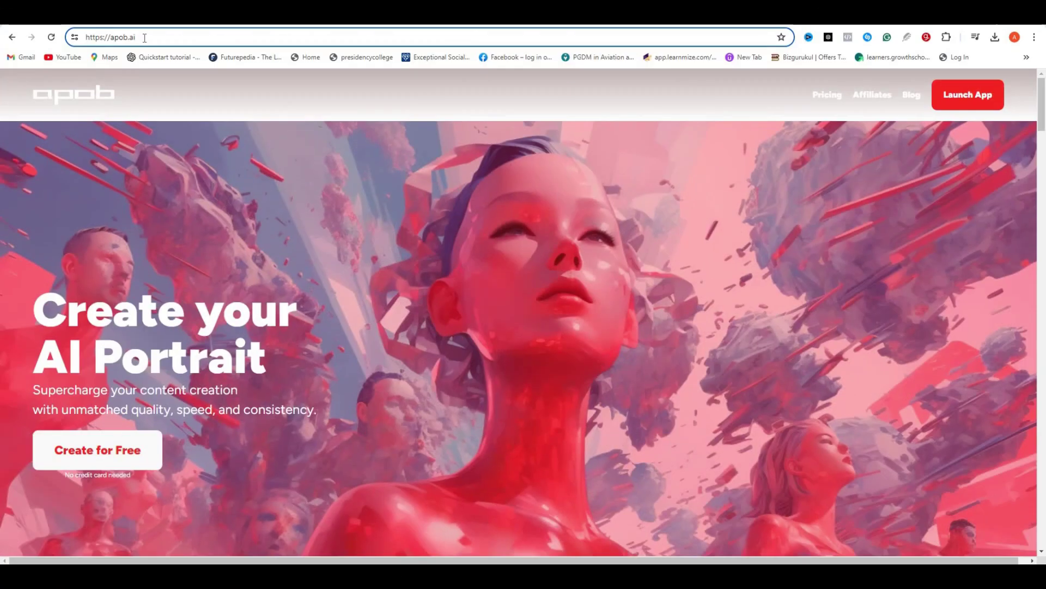
Load the apob.ai site from the address bar.
triple_click(144, 38)
key(End)
scroll(512, 231, down, 1)
drag(34, 240, 267, 310)
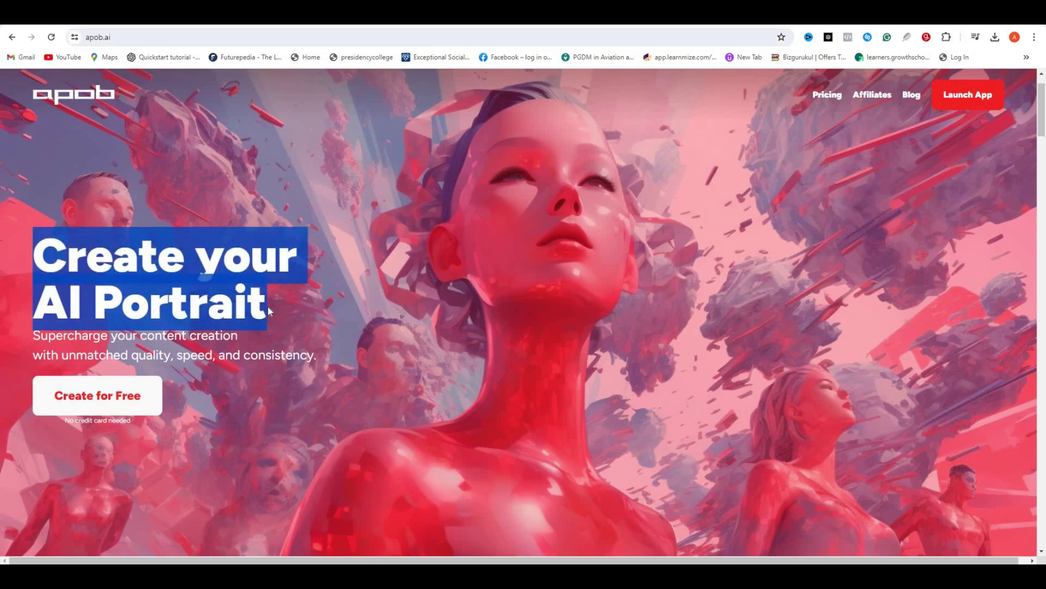
click(34, 390)
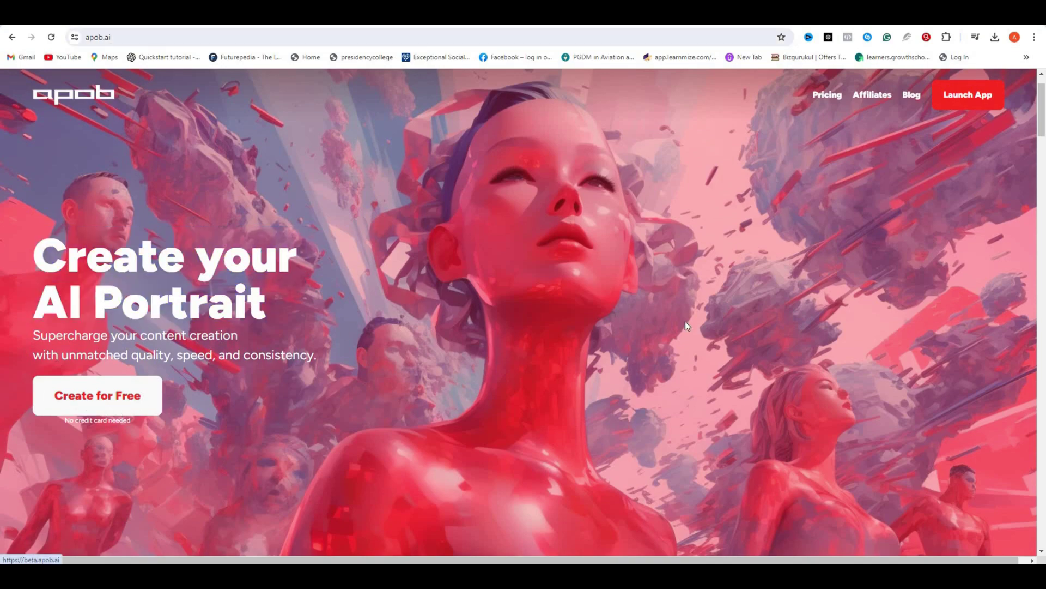
Scroll through the apob.ai landing page's feature and community gallery sections.
scroll(685, 321, down, 10)
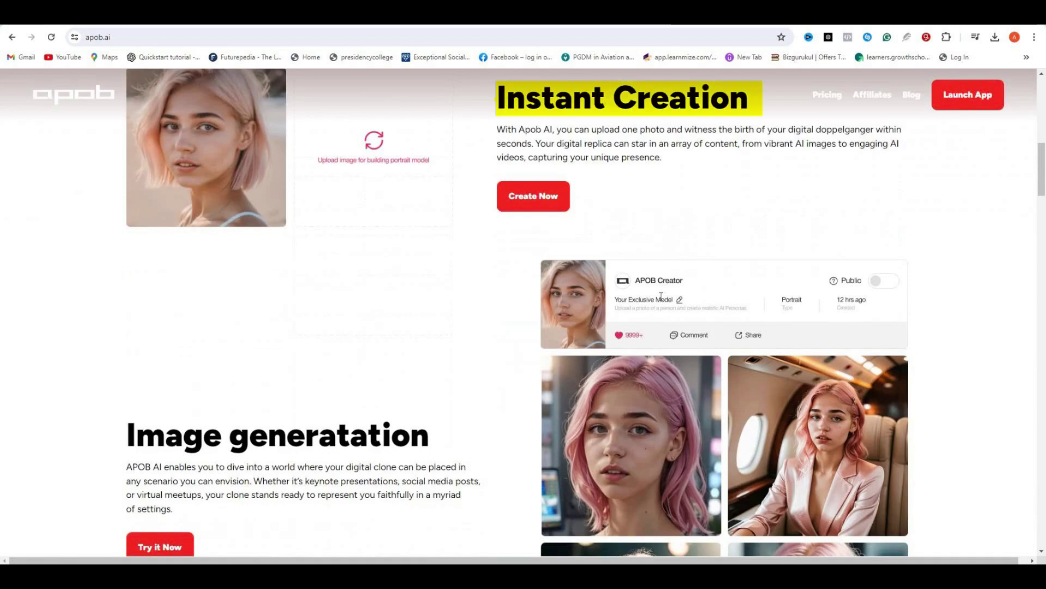
scroll(661, 297, down, 4)
scroll(660, 299, down, 2)
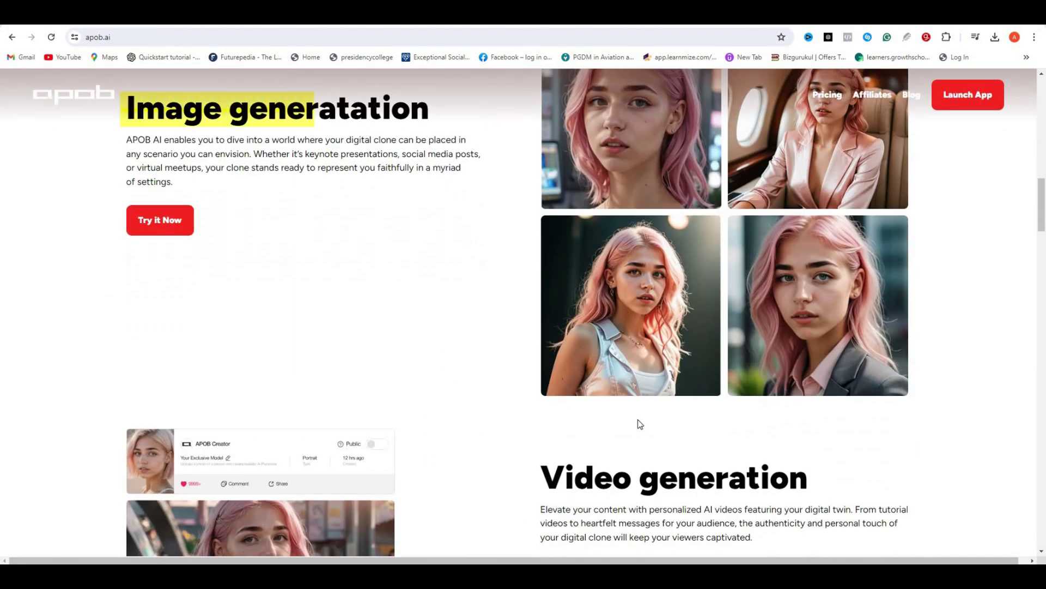
scroll(846, 216, down, 5)
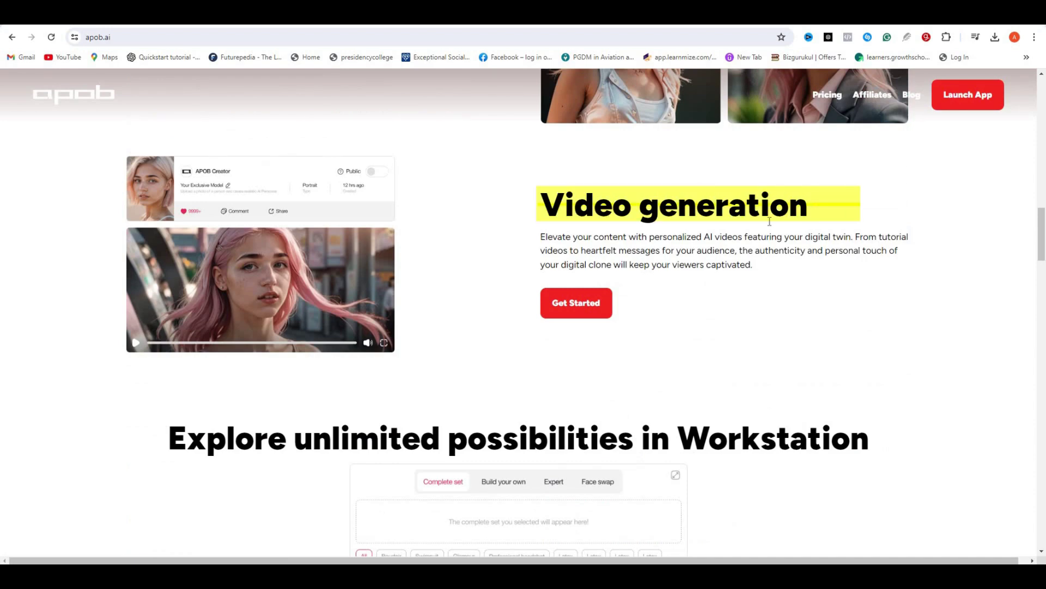
scroll(473, 276, down, 4)
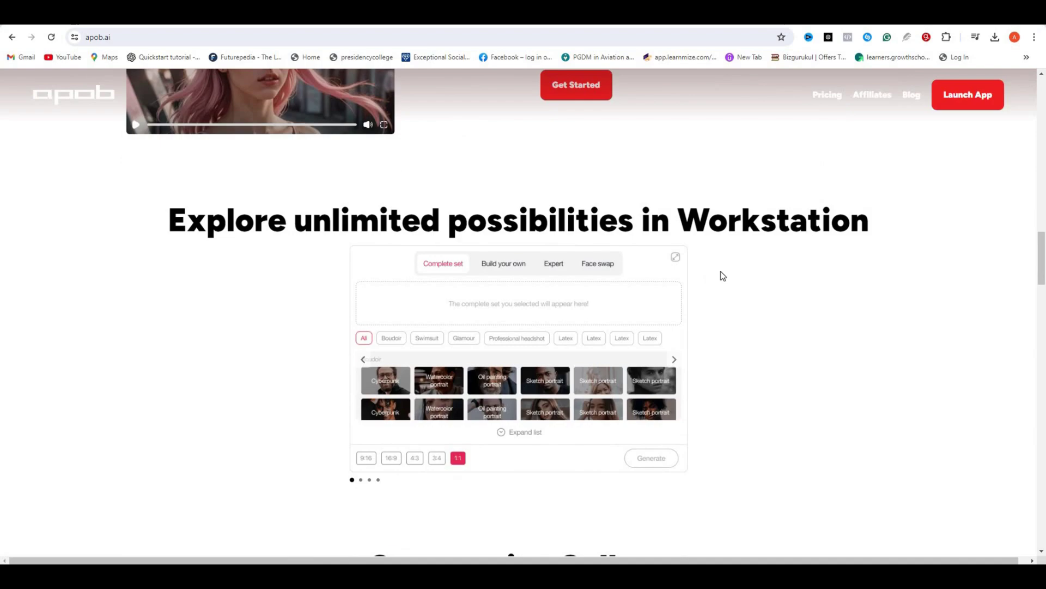
scroll(723, 276, down, 8)
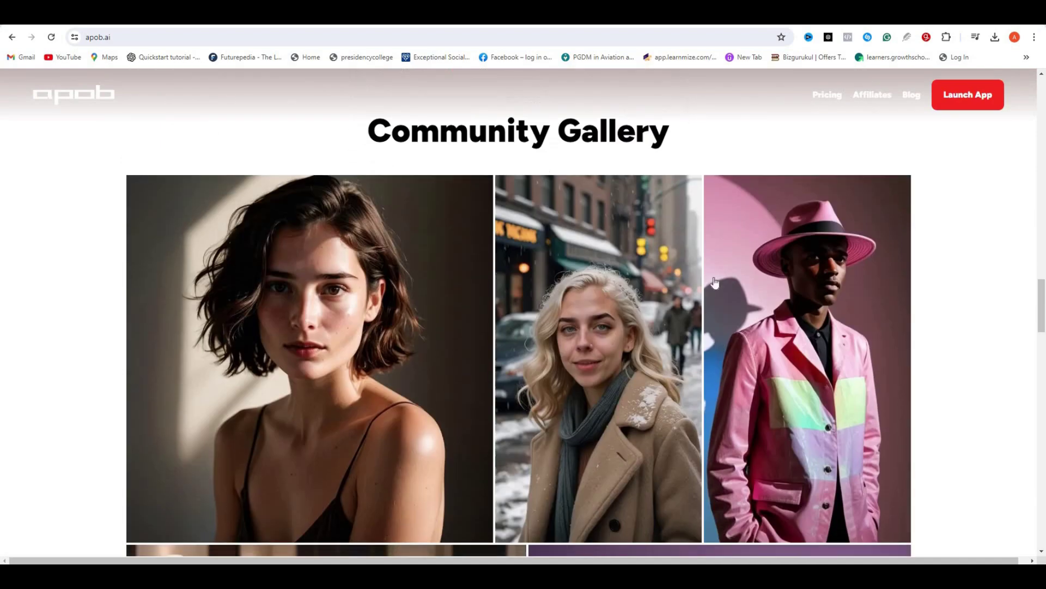
scroll(438, 315, down, 10)
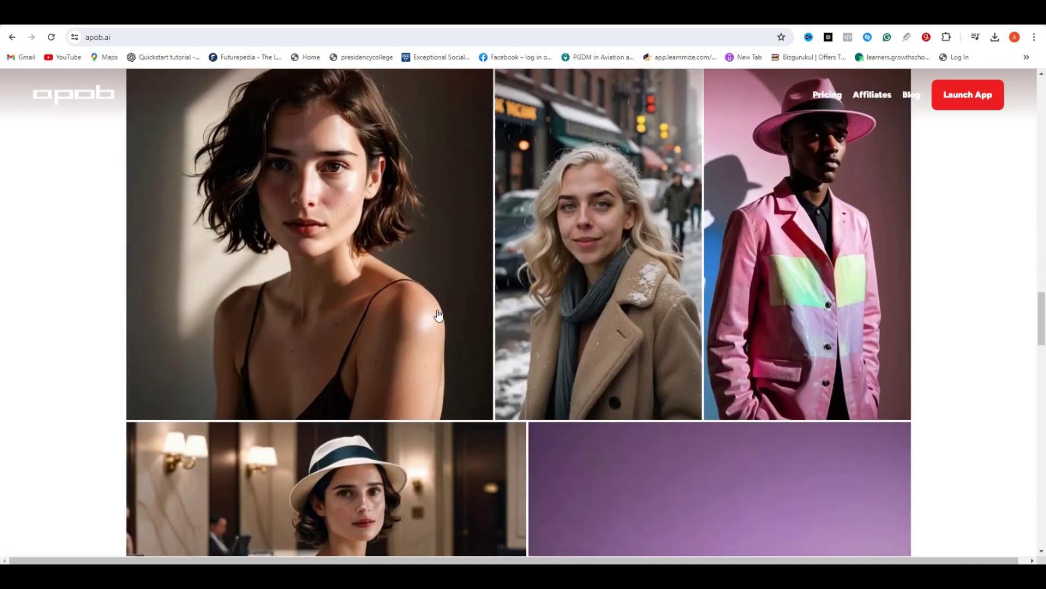
scroll(436, 314, down, 10)
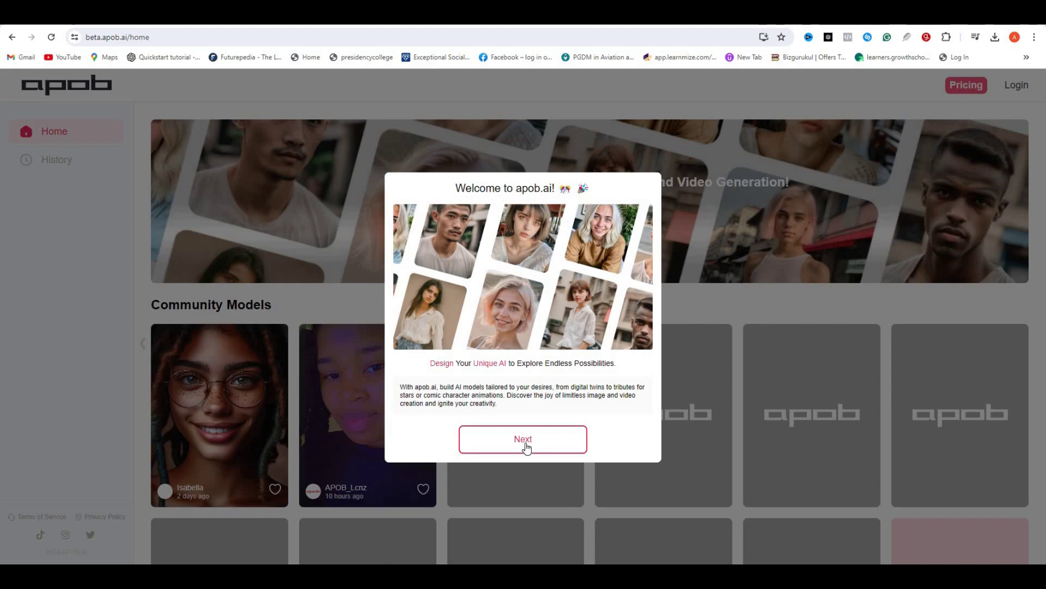
Finish the two-page welcome guide, sign in, and browse the community image feed.
click(526, 445)
click(526, 442)
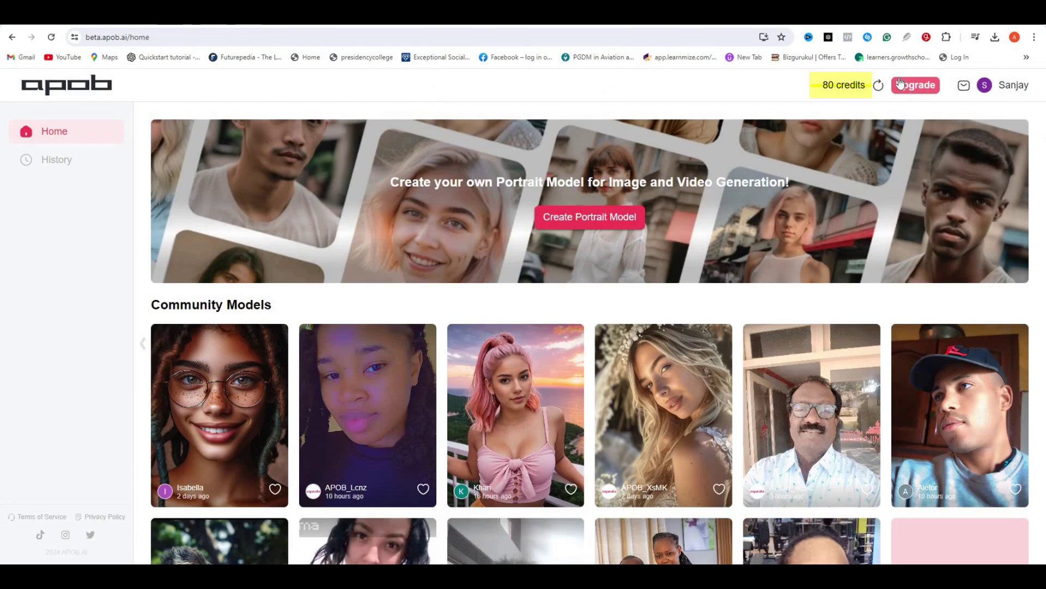
scroll(830, 375, down, 5)
scroll(823, 370, down, 8)
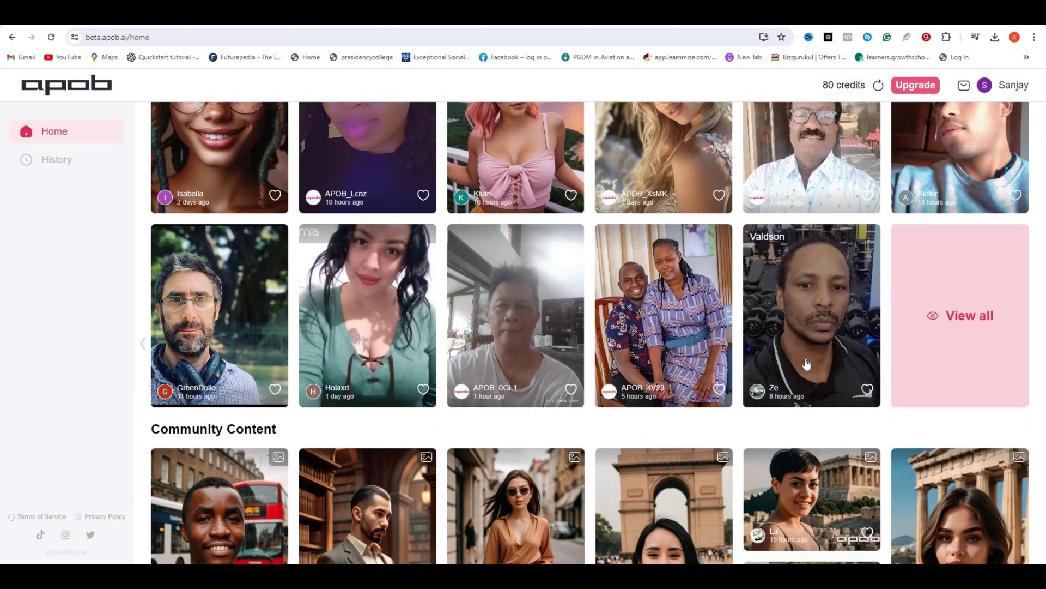
scroll(809, 363, down, 15)
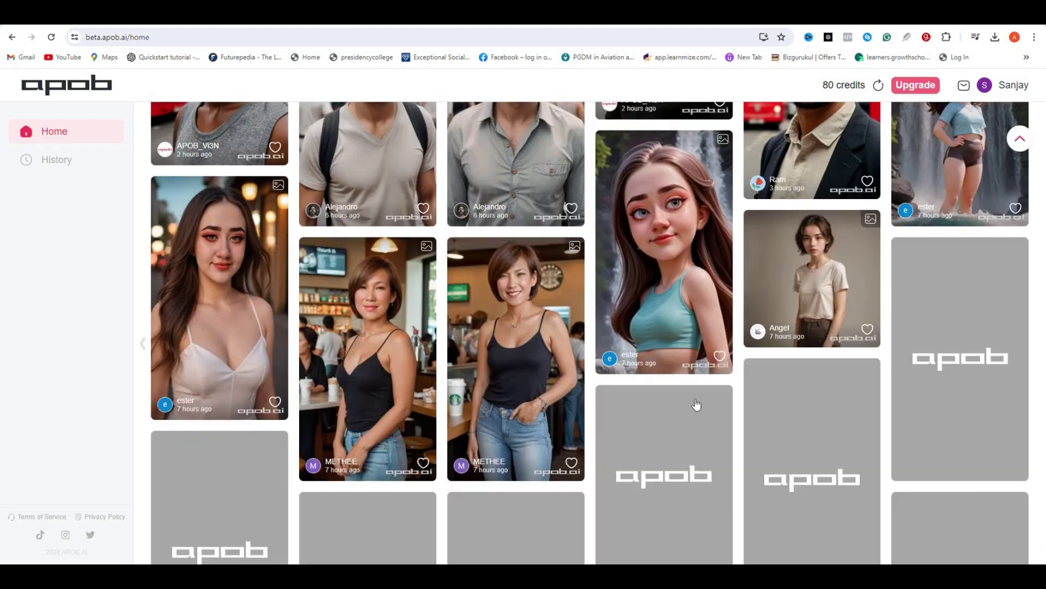
scroll(694, 404, down, 5)
scroll(696, 401, down, 1)
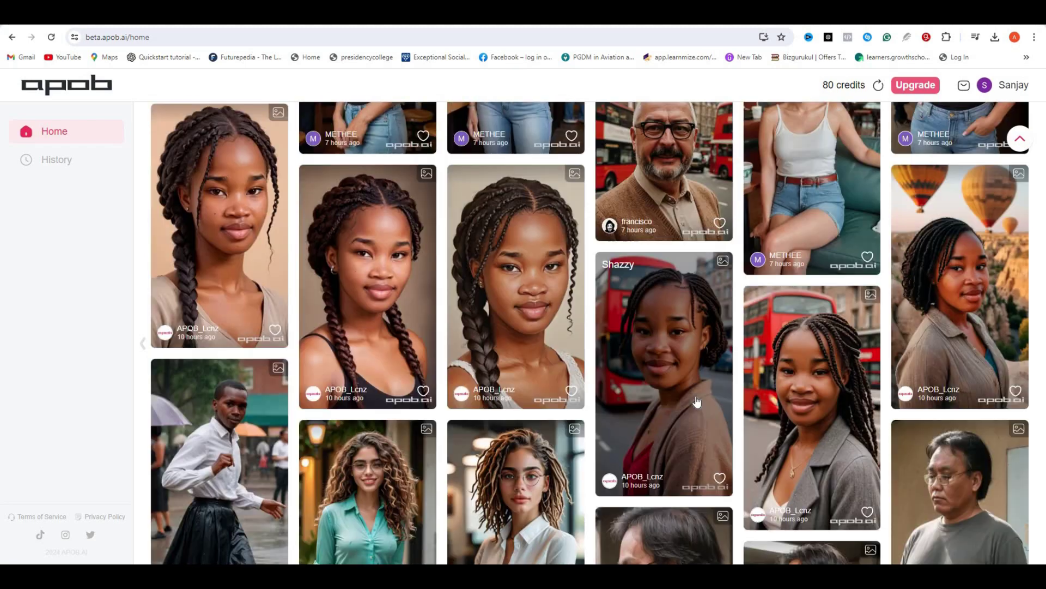
scroll(694, 401, down, 8)
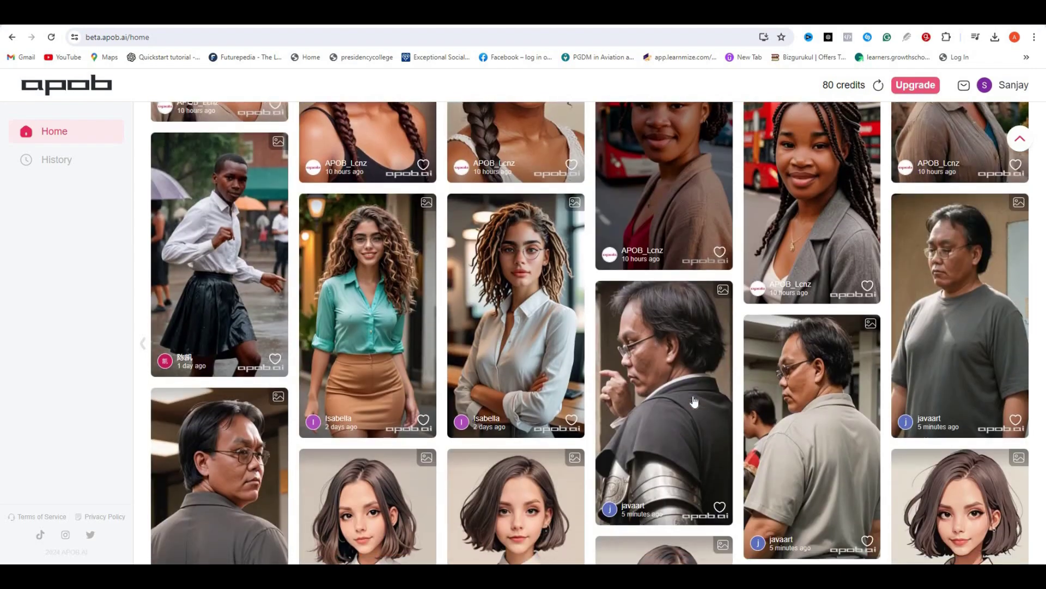
scroll(480, 301, down, 7)
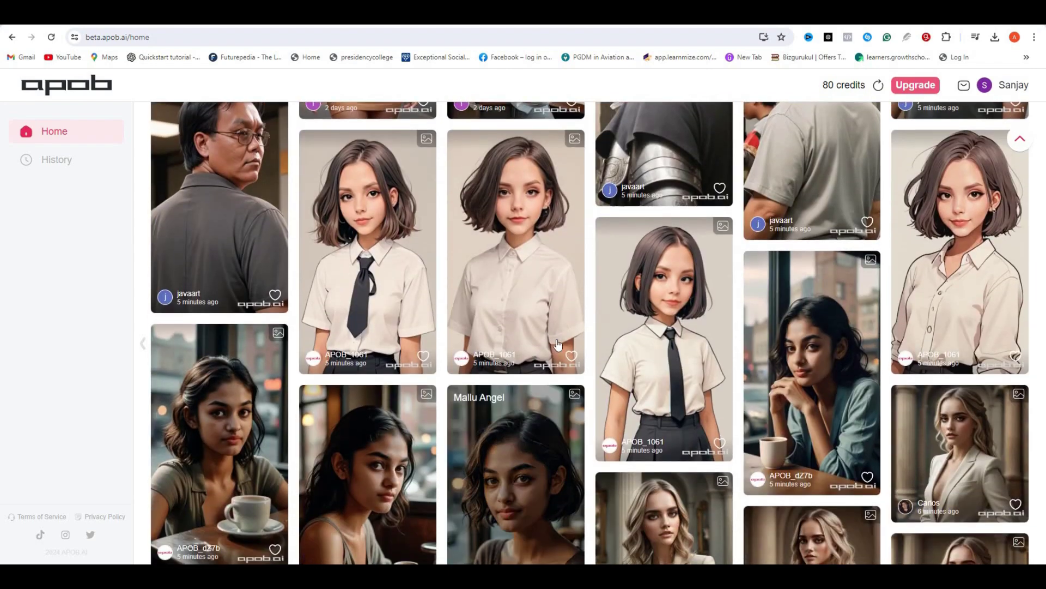
scroll(600, 311, up, 15)
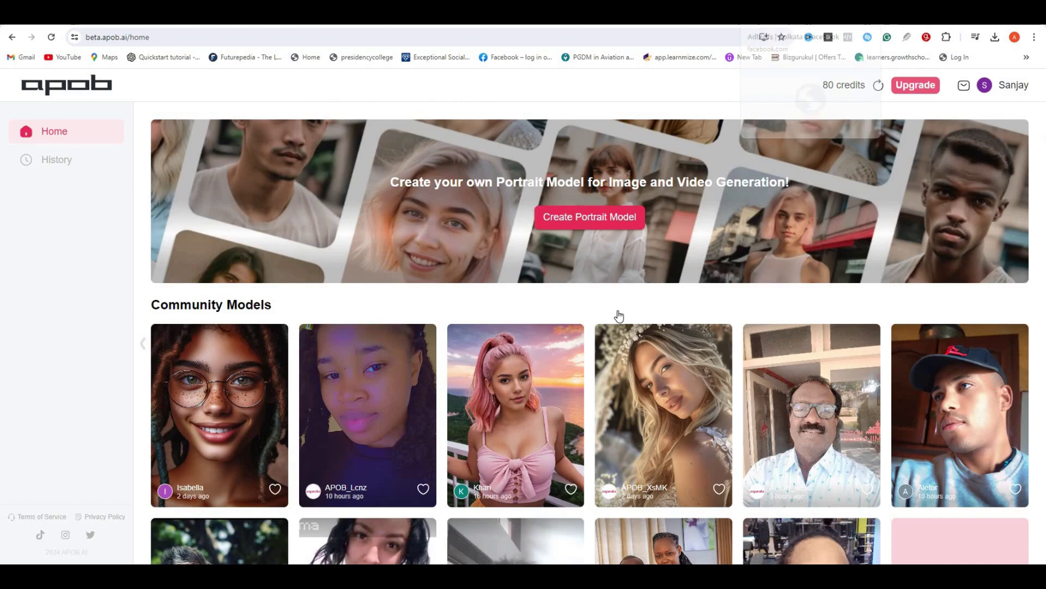
Start a new portrait model, skip the photo tips, and name it 'Demo Model 3'.
click(589, 219)
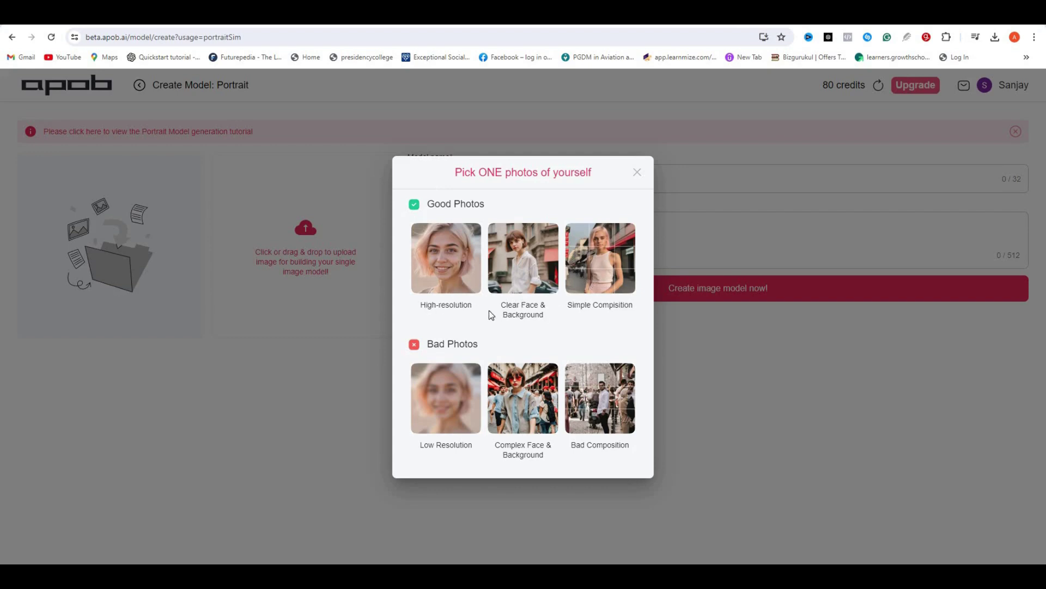
click(293, 262)
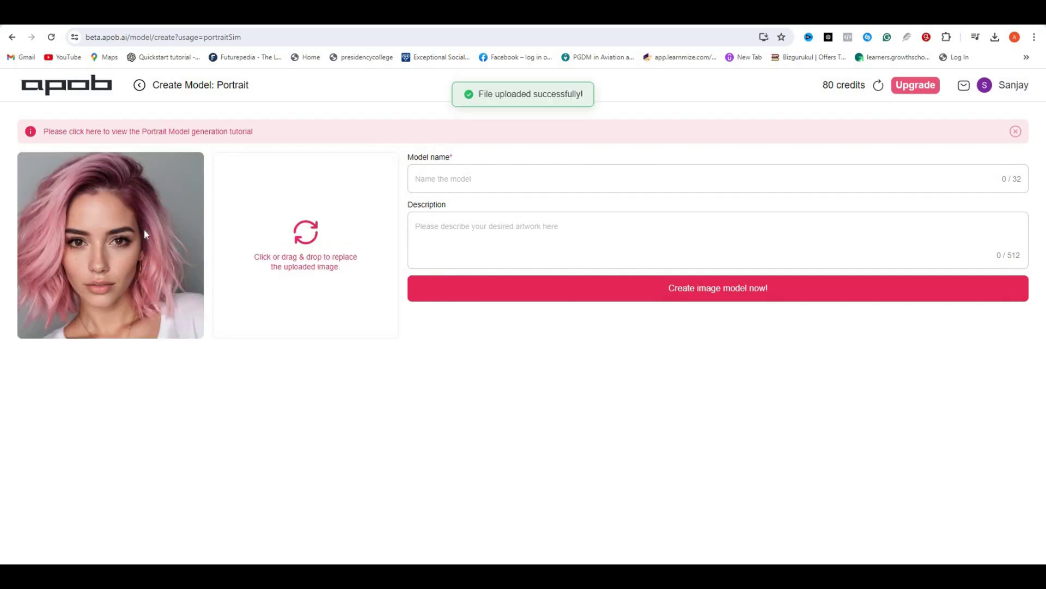
click(459, 177)
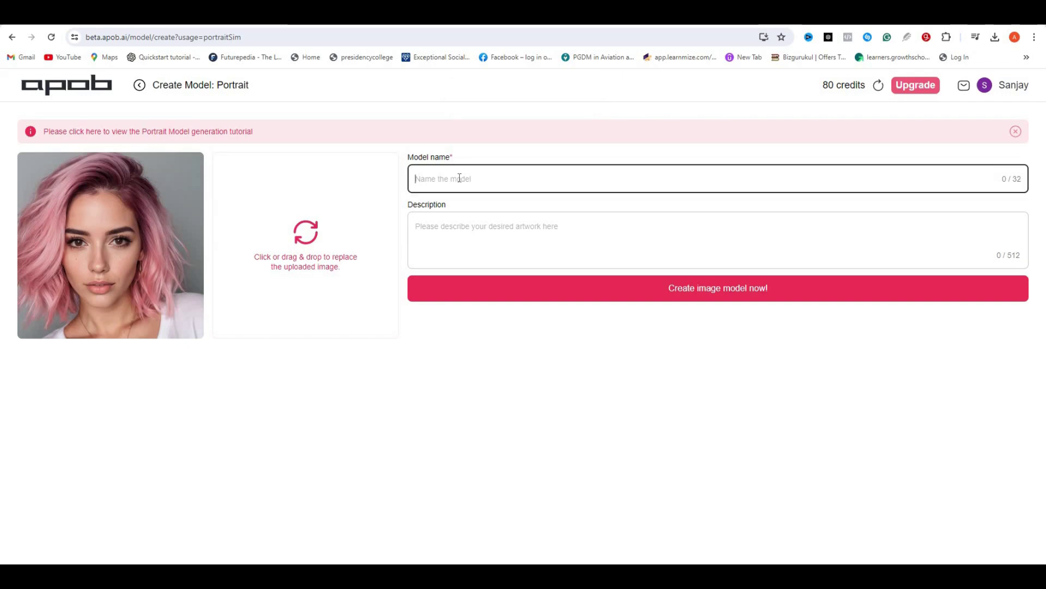
text(Demo Model)
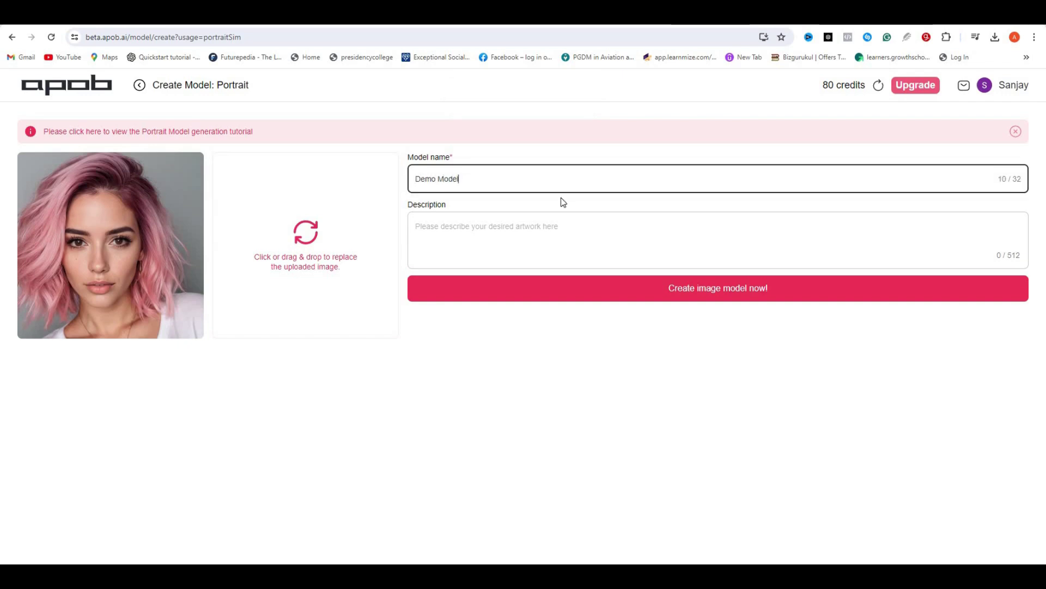
text( 3)
click(435, 228)
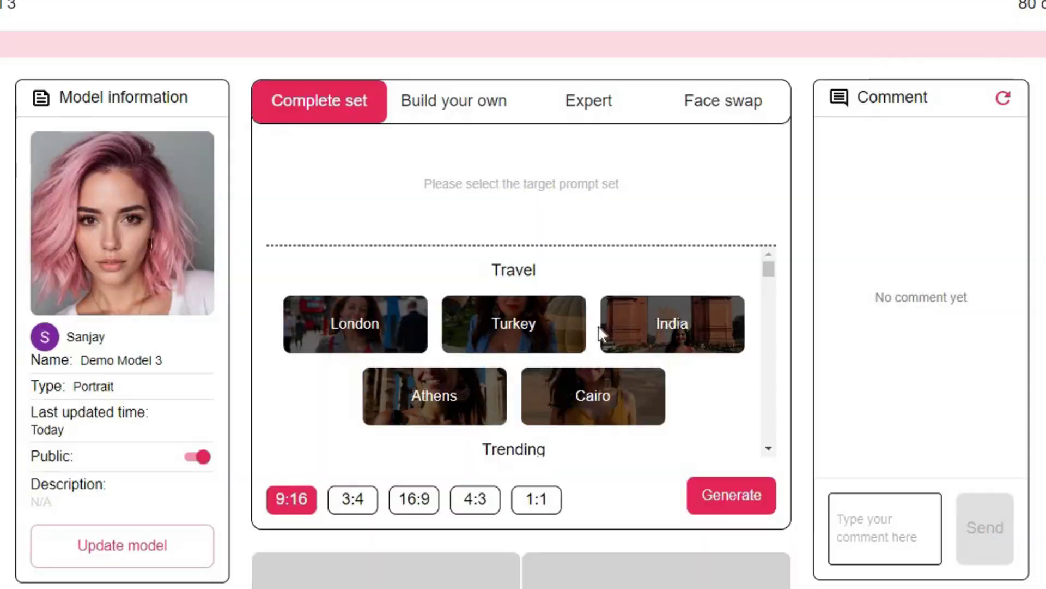
scroll(599, 283, down, 3)
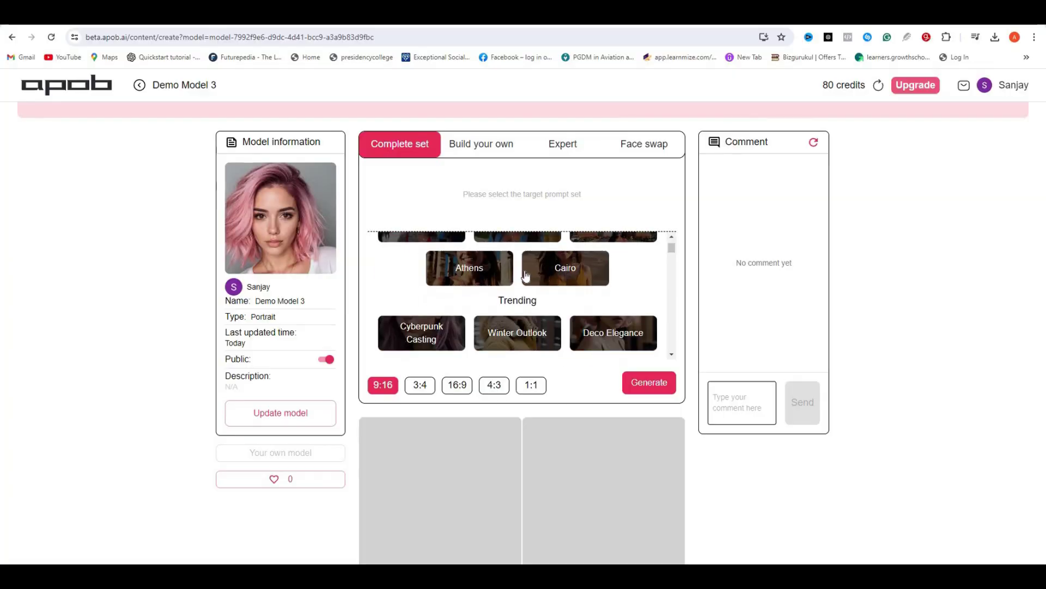
scroll(561, 288, down, 5)
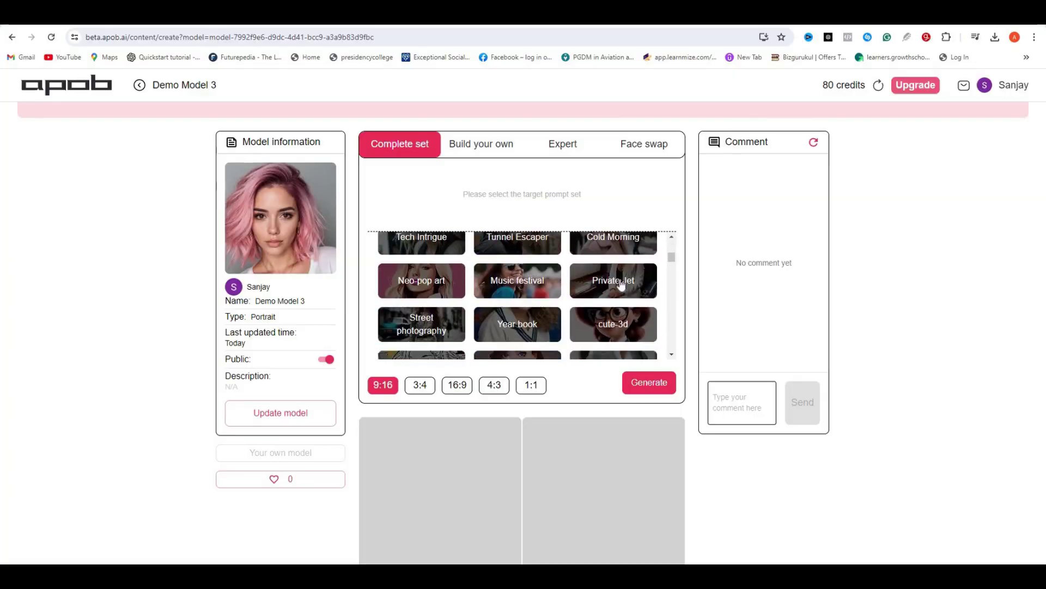
scroll(578, 297, down, 4)
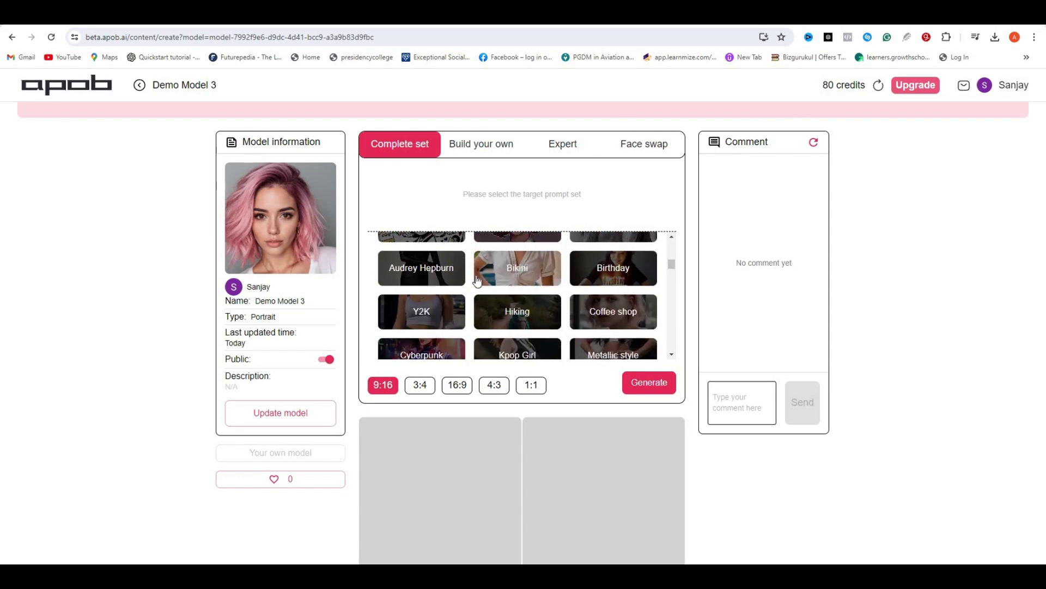
scroll(661, 293, down, 1)
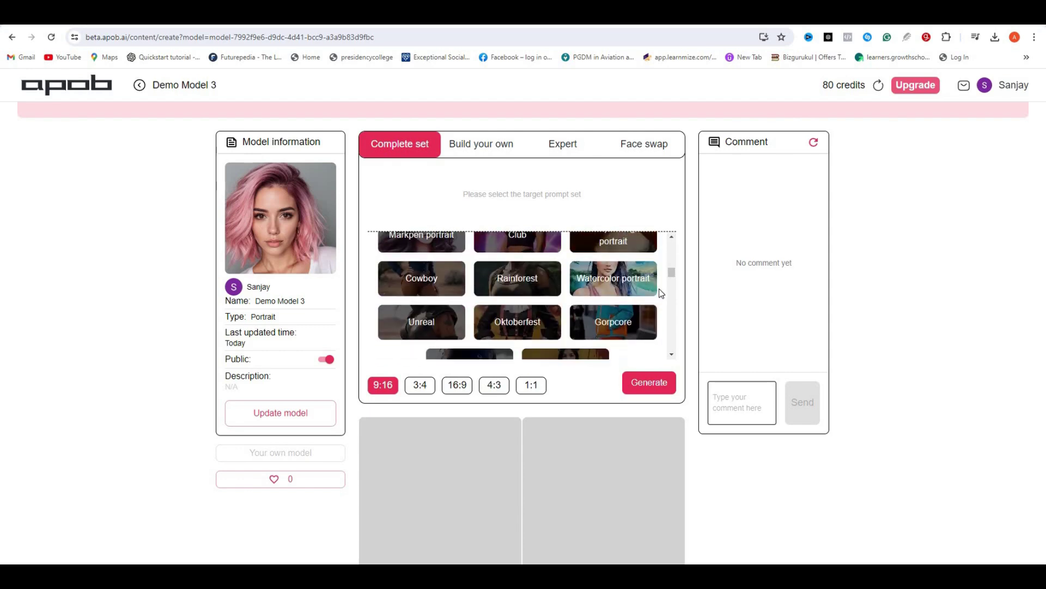
scroll(660, 294, down, 3)
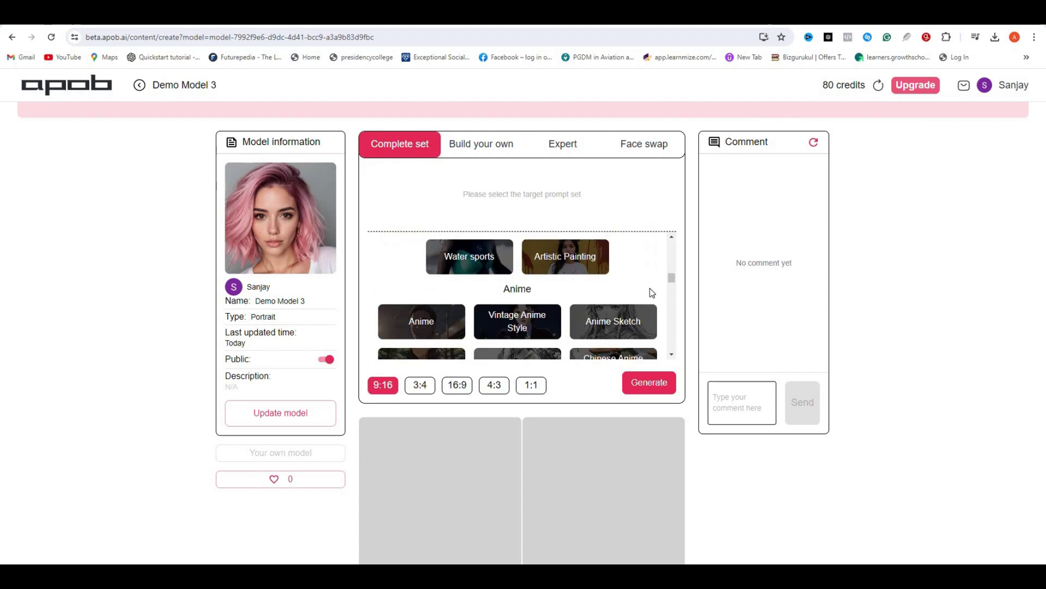
scroll(648, 292, down, 3)
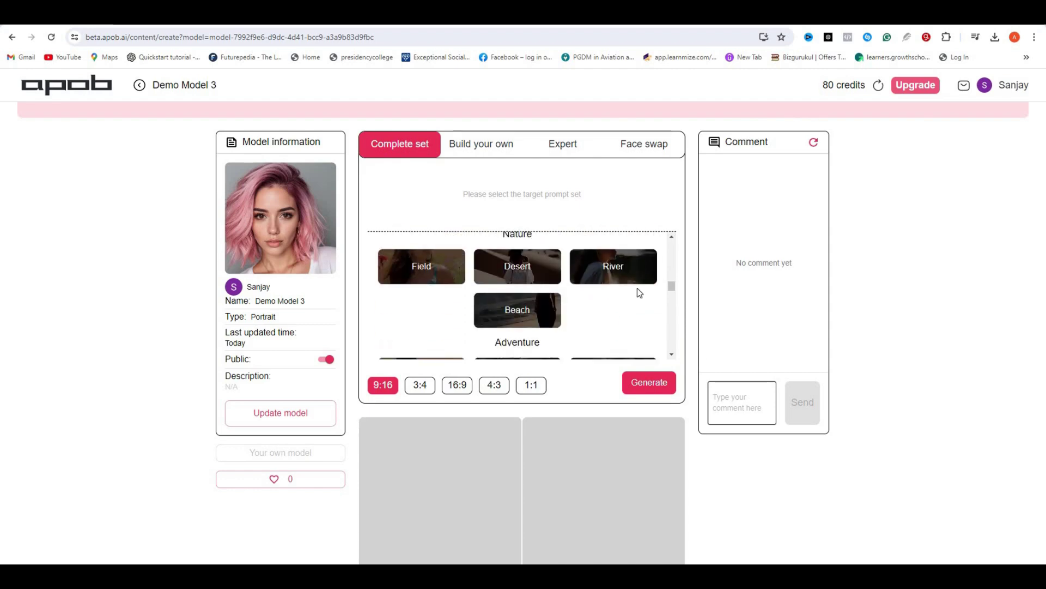
scroll(640, 292, down, 5)
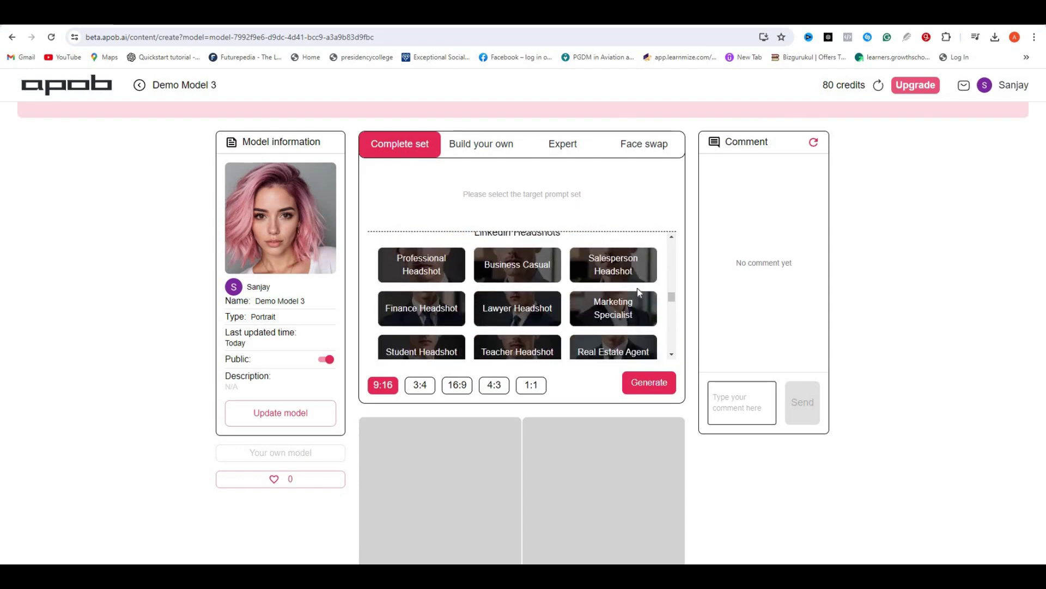
scroll(639, 293, down, 2)
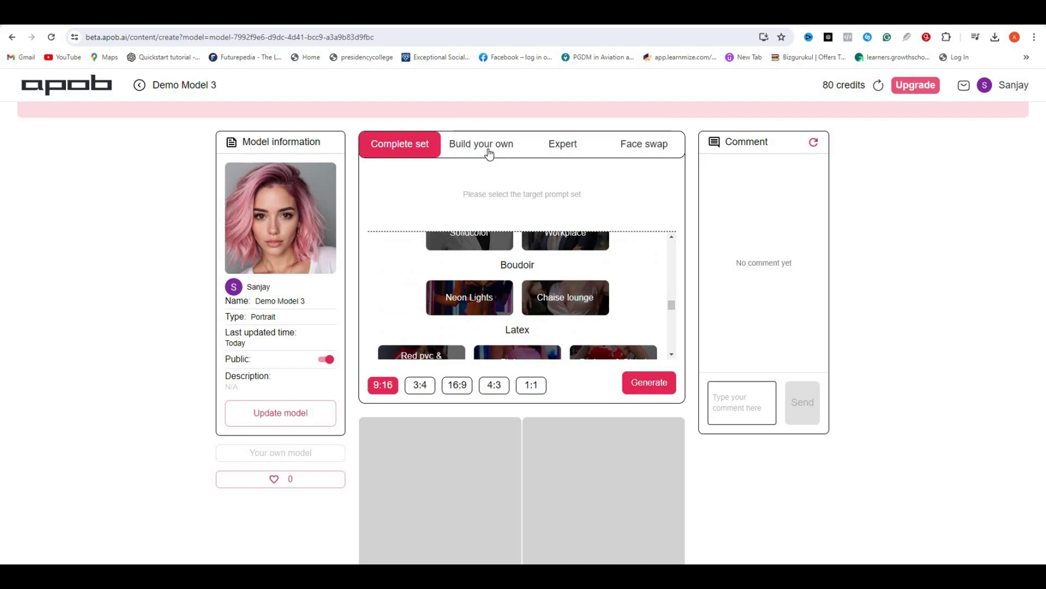
Switch to Build your own and expand Environment with its Architecture and Landscape choices.
click(515, 153)
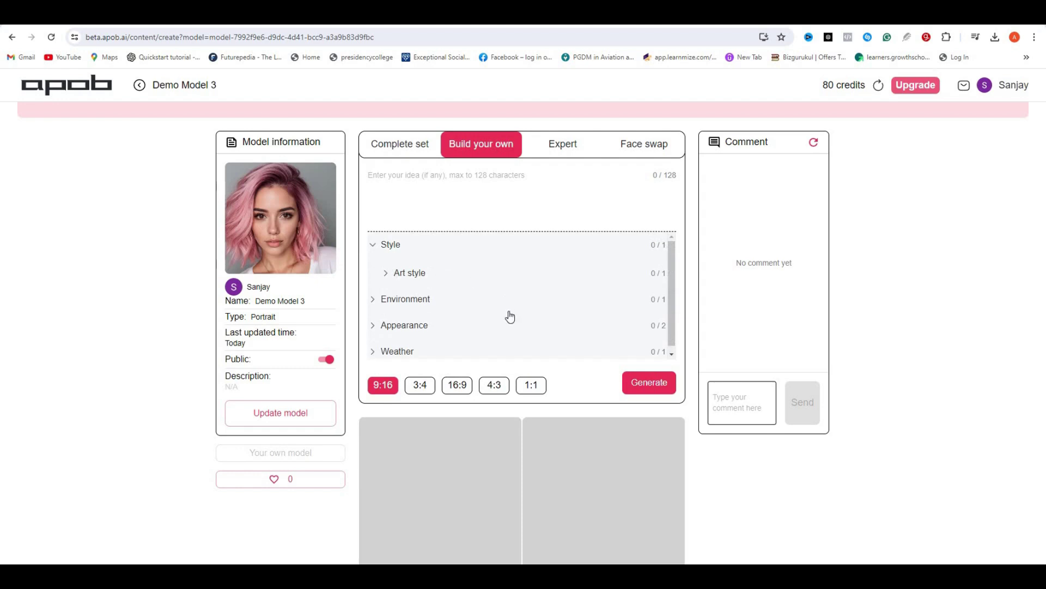
scroll(626, 303, down, 3)
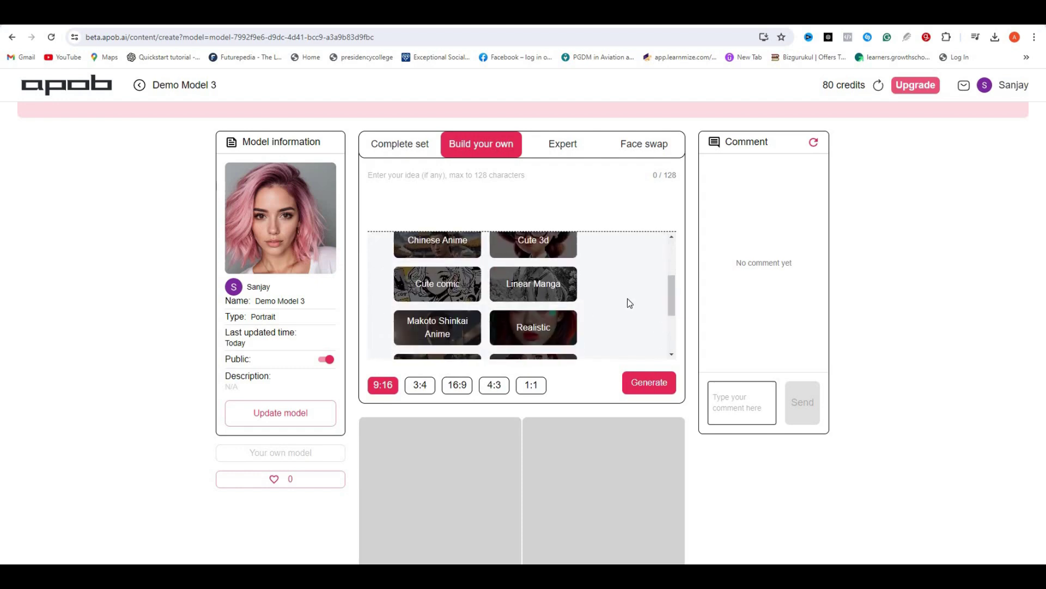
scroll(629, 303, down, 3)
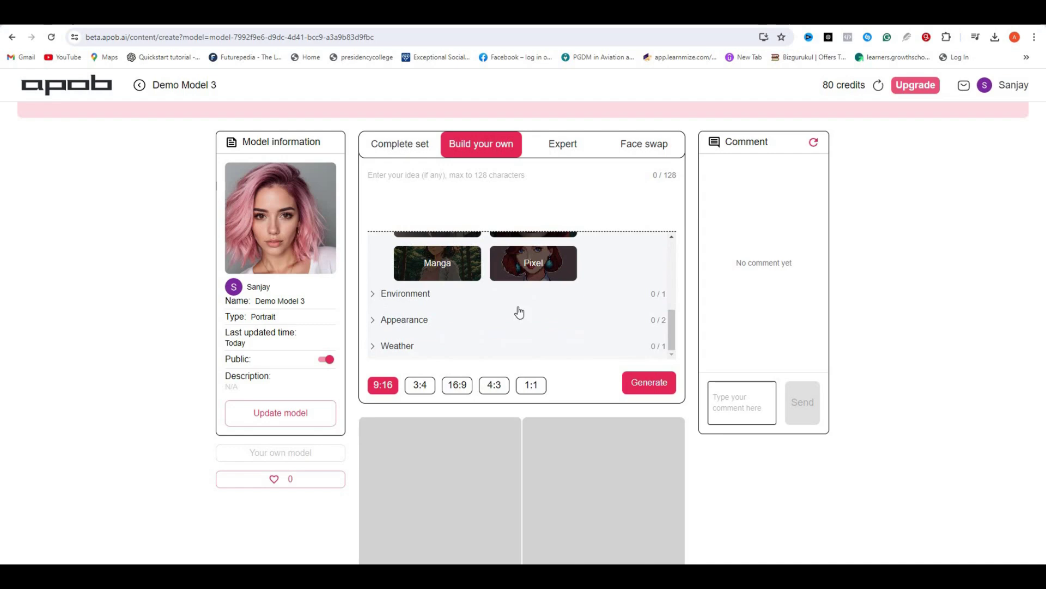
click(414, 293)
scroll(387, 269, down, 1)
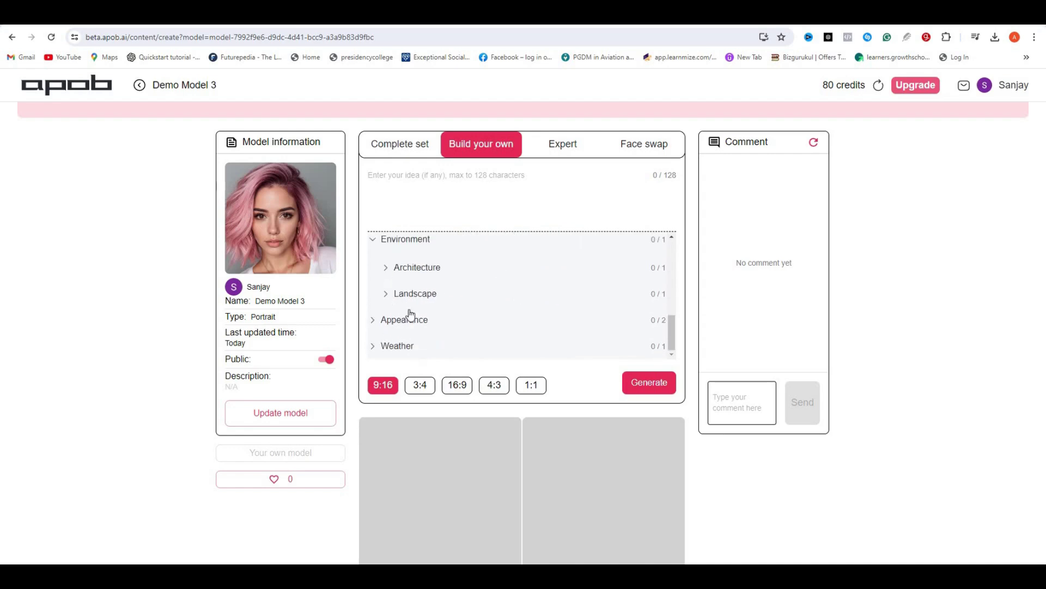
click(417, 267)
scroll(593, 302, down, 3)
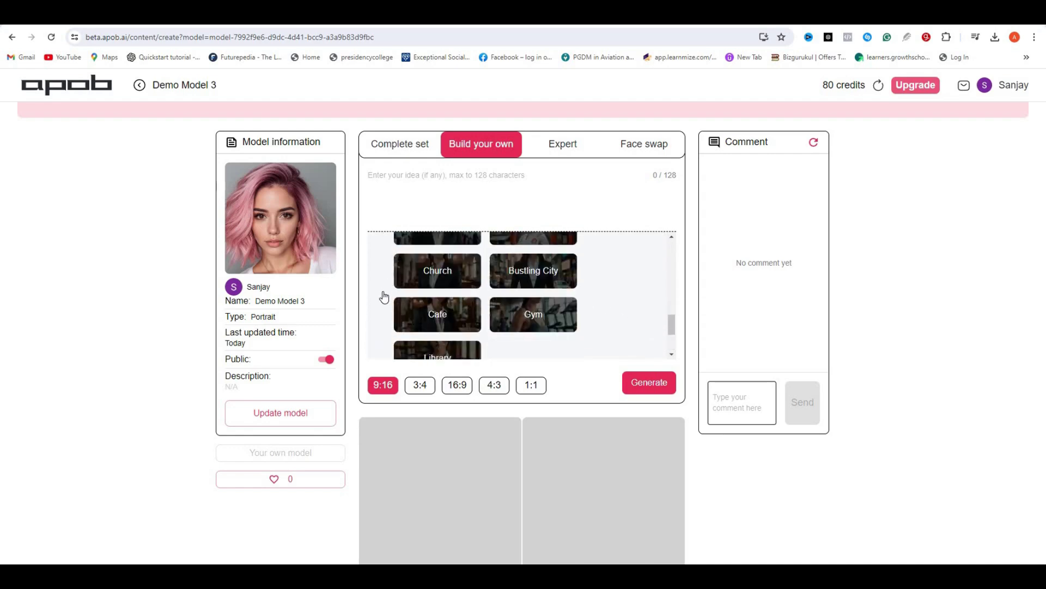
scroll(384, 296, down, 2)
click(600, 297)
scroll(392, 300, down, 1)
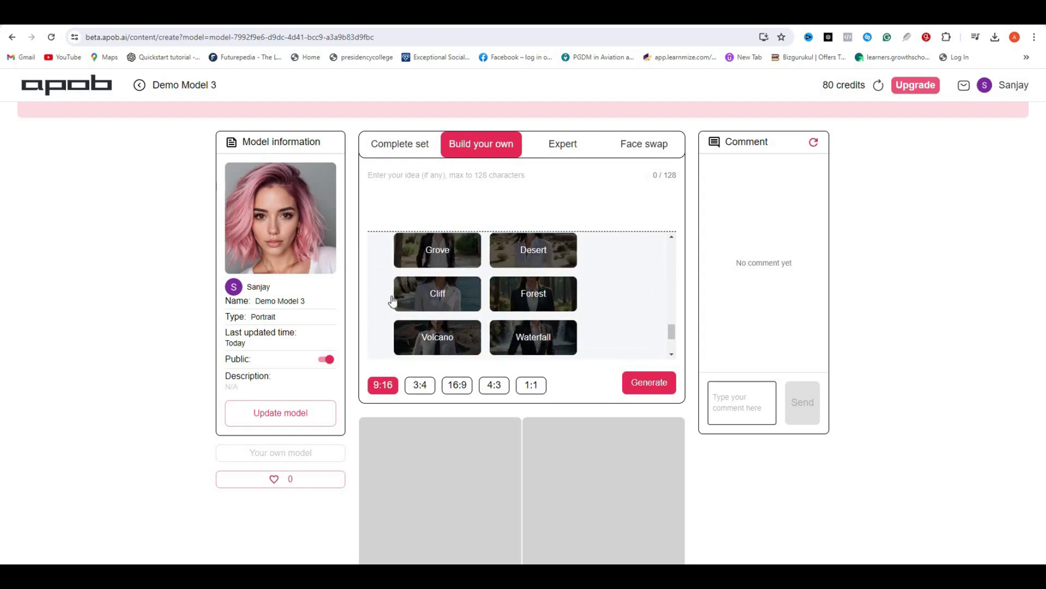
scroll(384, 314, down, 2)
Expand Appearance with its Age and Clothing choices, plus the Weather options.
click(403, 320)
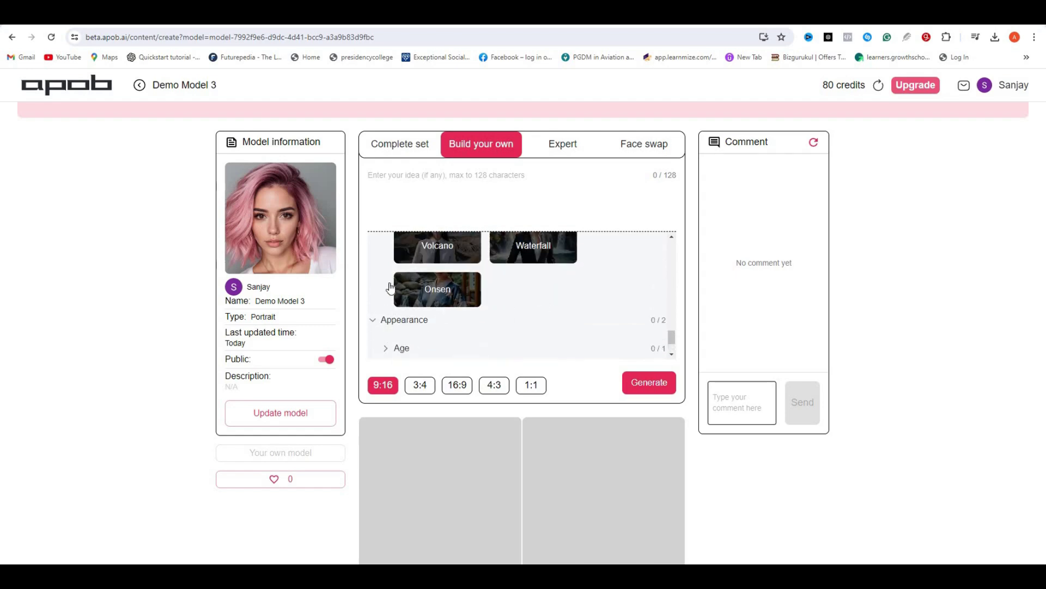
scroll(390, 295, down, 1)
click(451, 292)
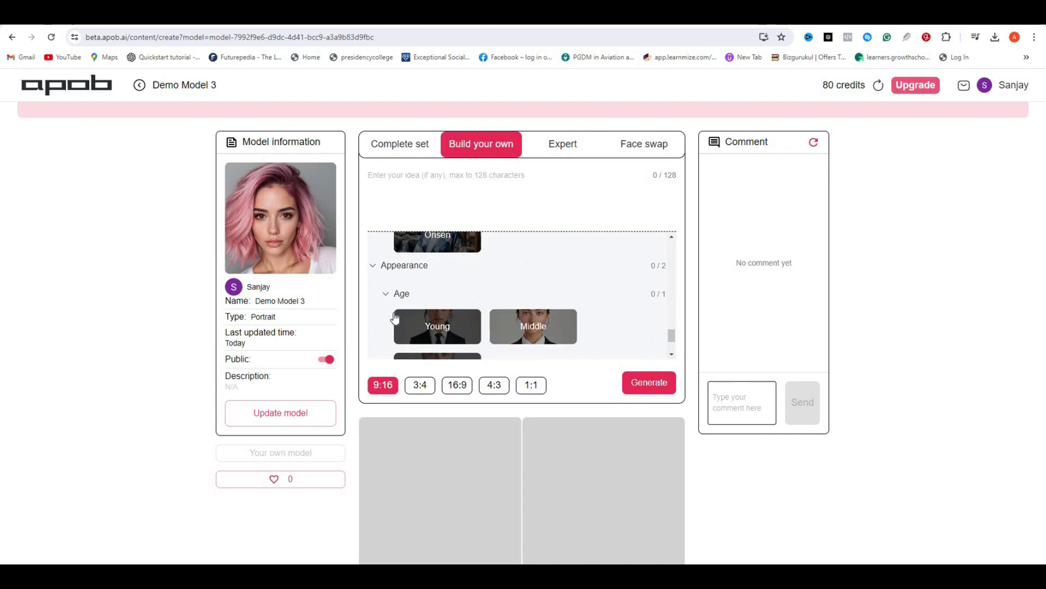
scroll(390, 320, down, 1)
click(414, 319)
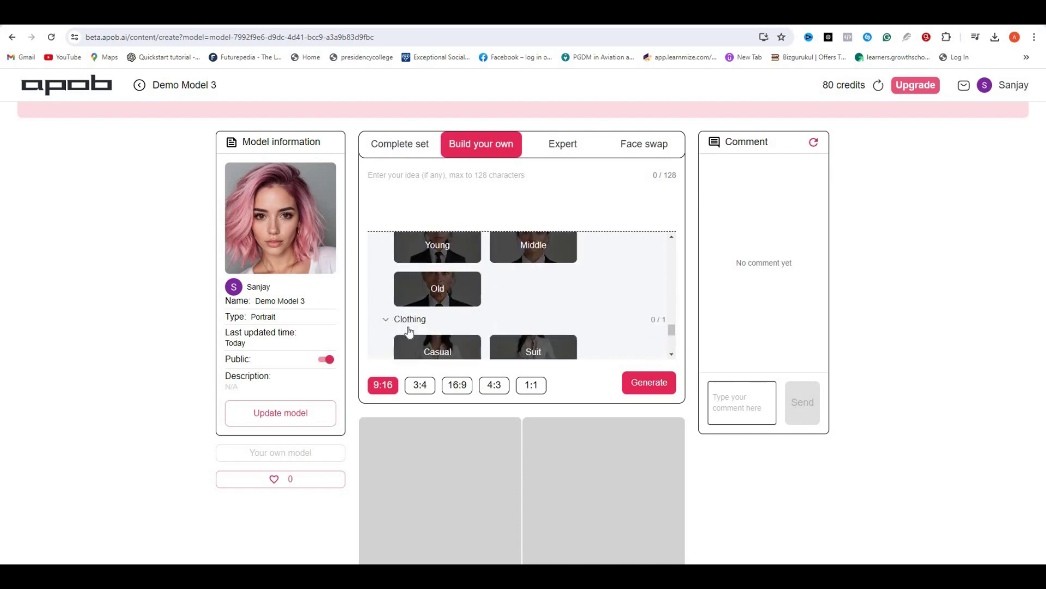
scroll(381, 337, down, 3)
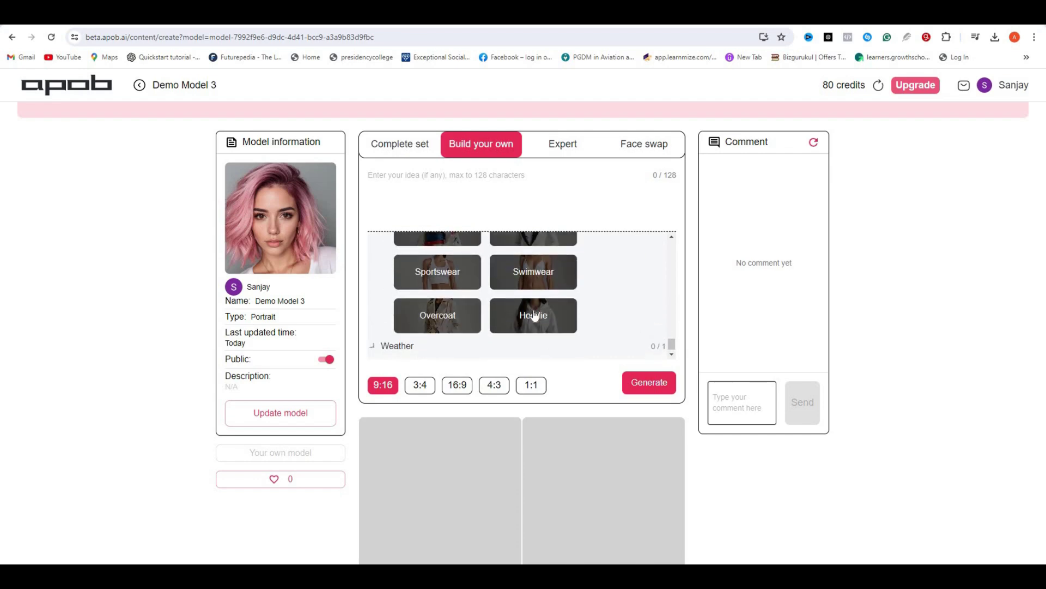
click(394, 344)
scroll(605, 319, down, 6)
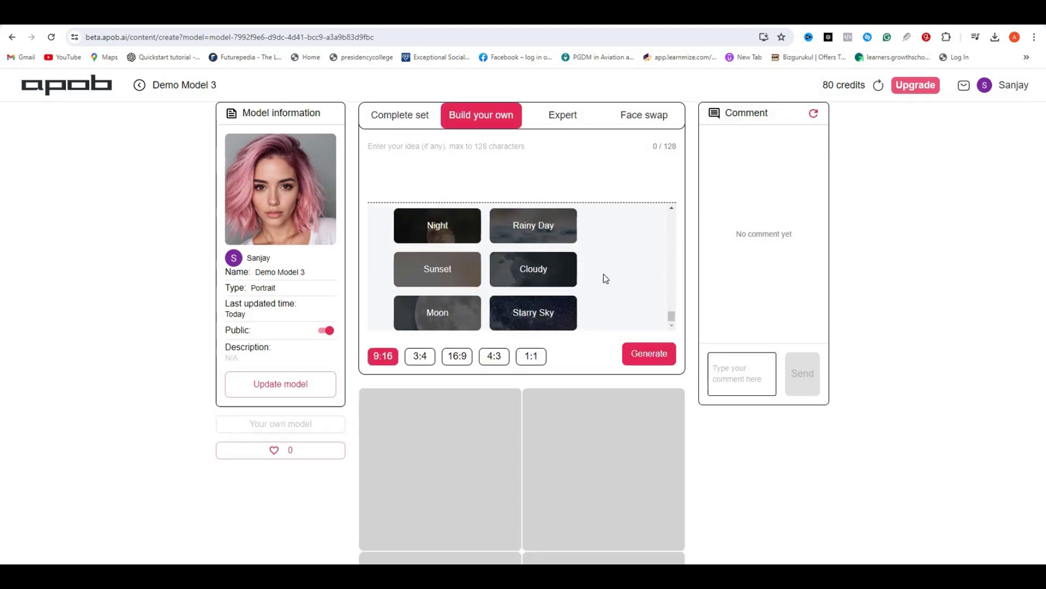
scroll(627, 335, up, 10)
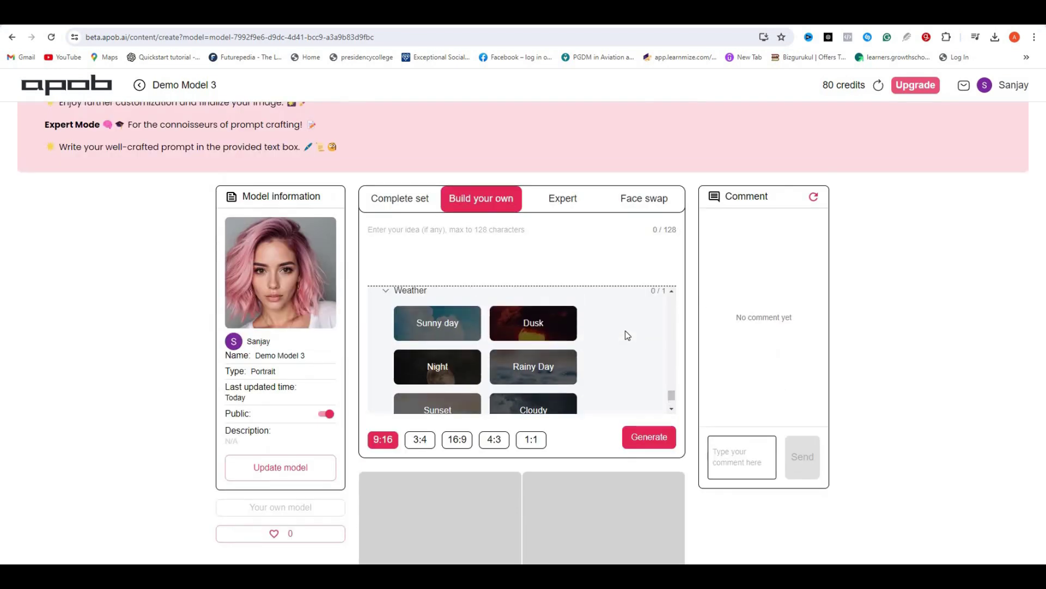
scroll(614, 335, up, 1)
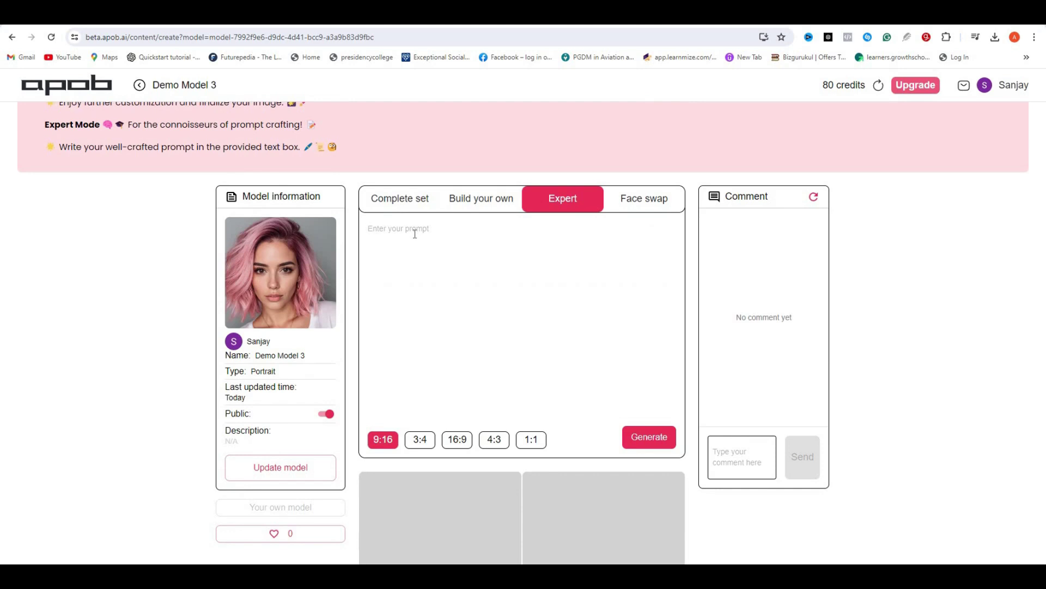
Enter the prompt 'A beautiful woman with pink hair', keep the 9:16 ratio, and generate.
text(A)
click(427, 441)
click(457, 440)
click(641, 439)
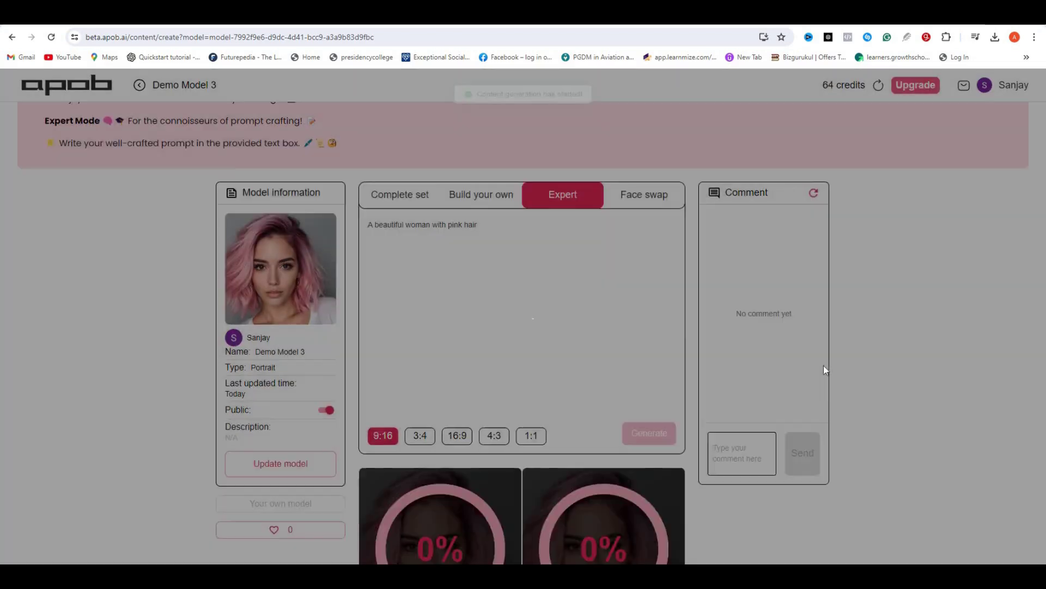
Scroll between the four pink-haired results, the History row and the Inspiration row.
scroll(817, 327, down, 5)
scroll(813, 284, down, 5)
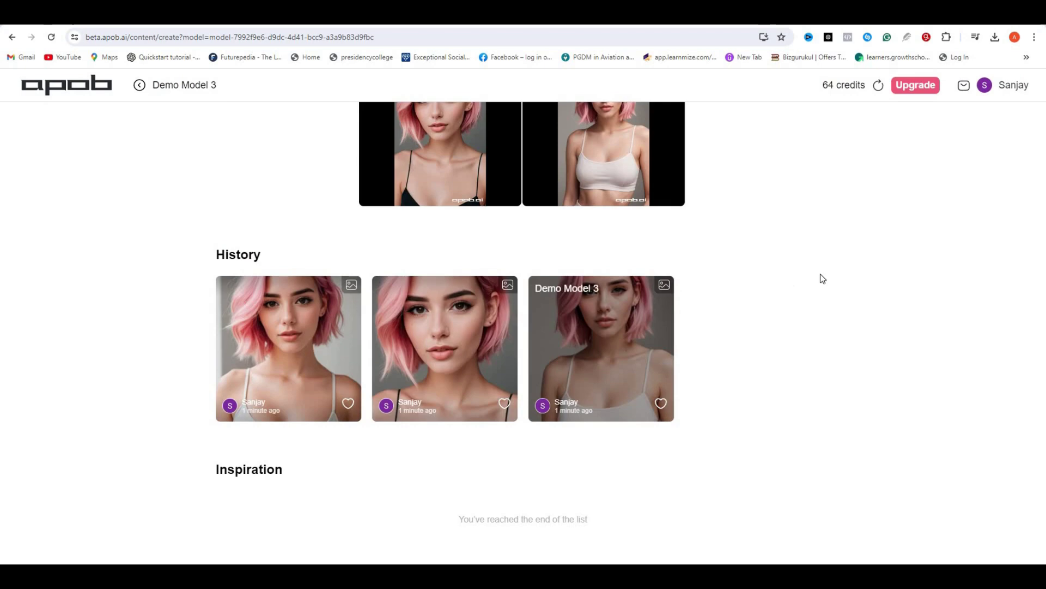
scroll(676, 244, up, 2)
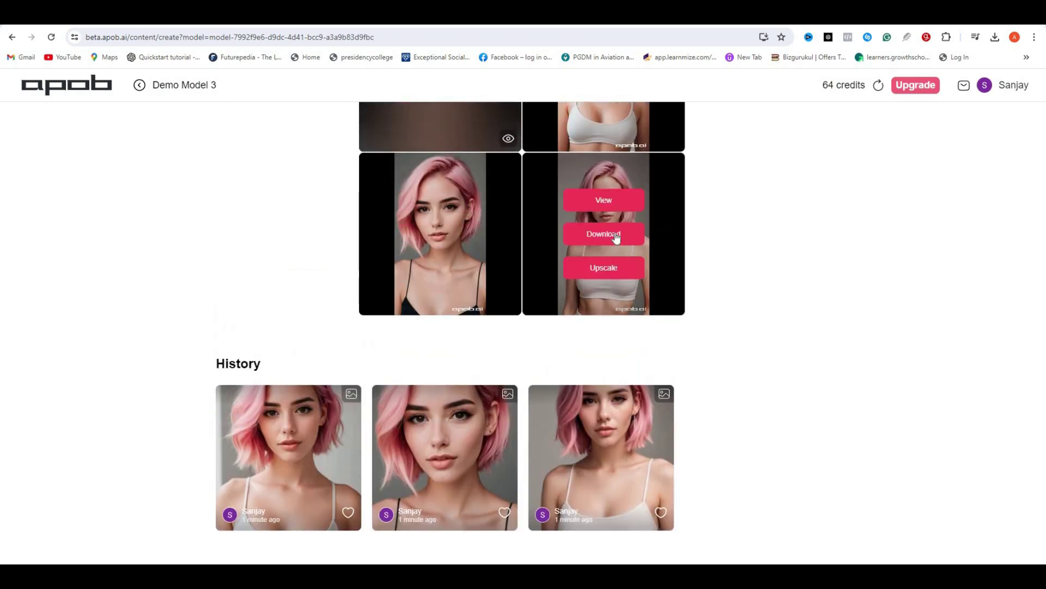
scroll(659, 175, up, 3)
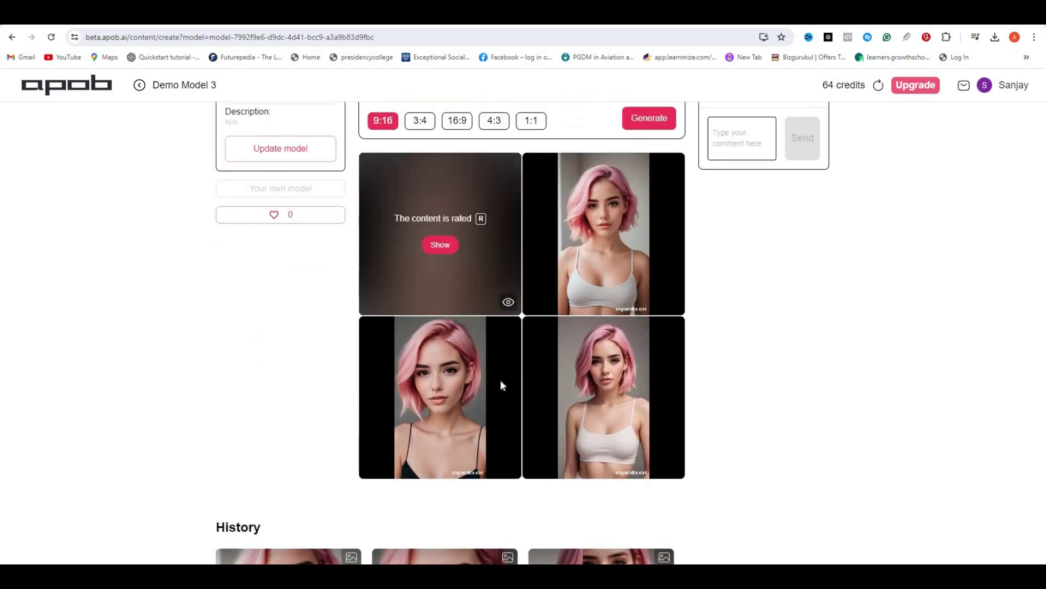
scroll(806, 380, down, 5)
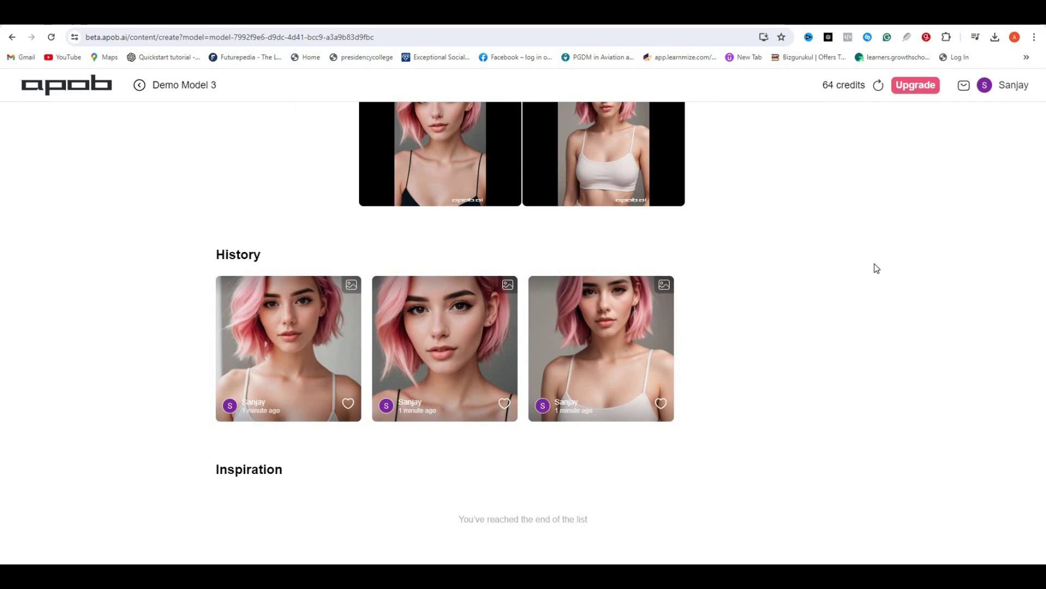
scroll(876, 269, down, 5)
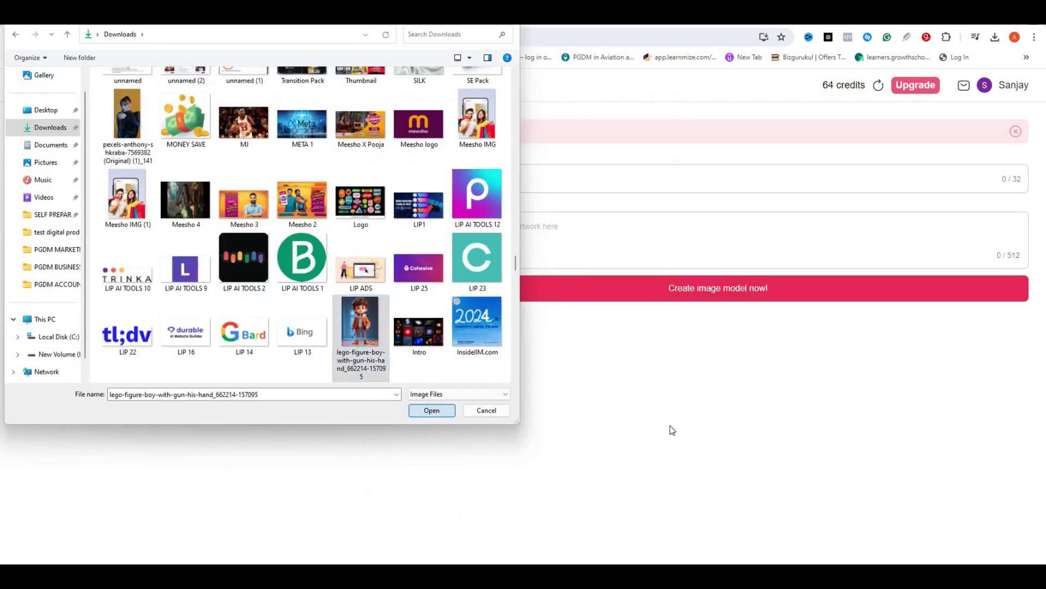
Load the cartoon boy image, name the model 'Arun', create it, and generate cute-3d images.
double_click(358, 326)
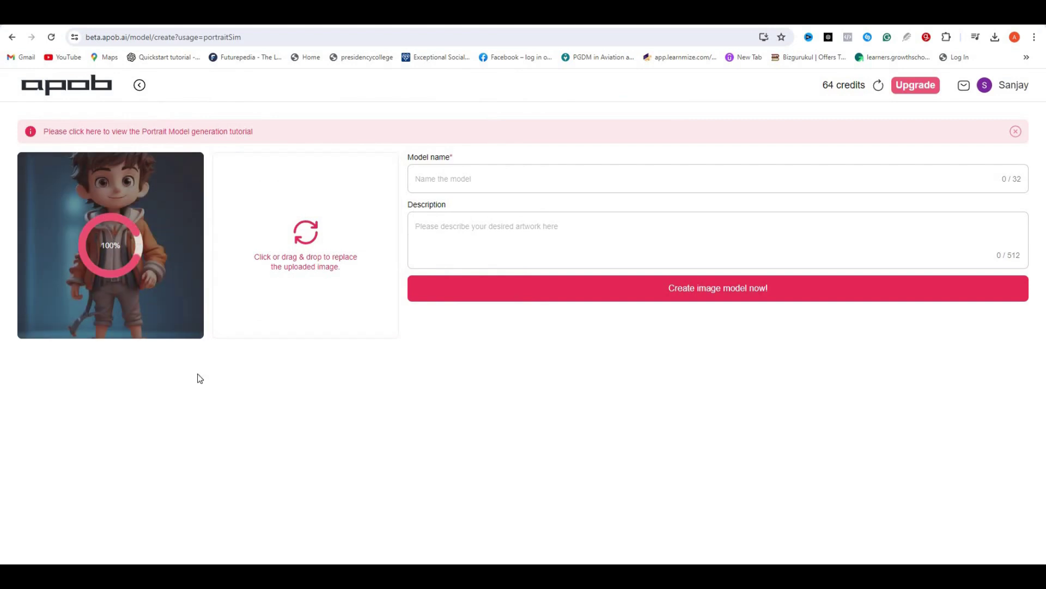
click(545, 179)
text(Arun)
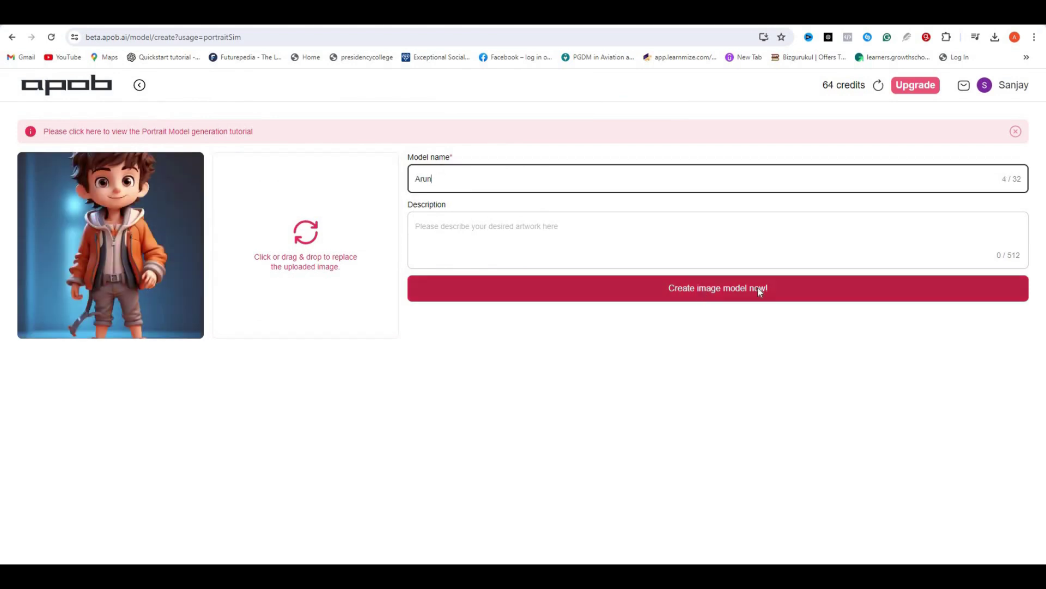
click(760, 291)
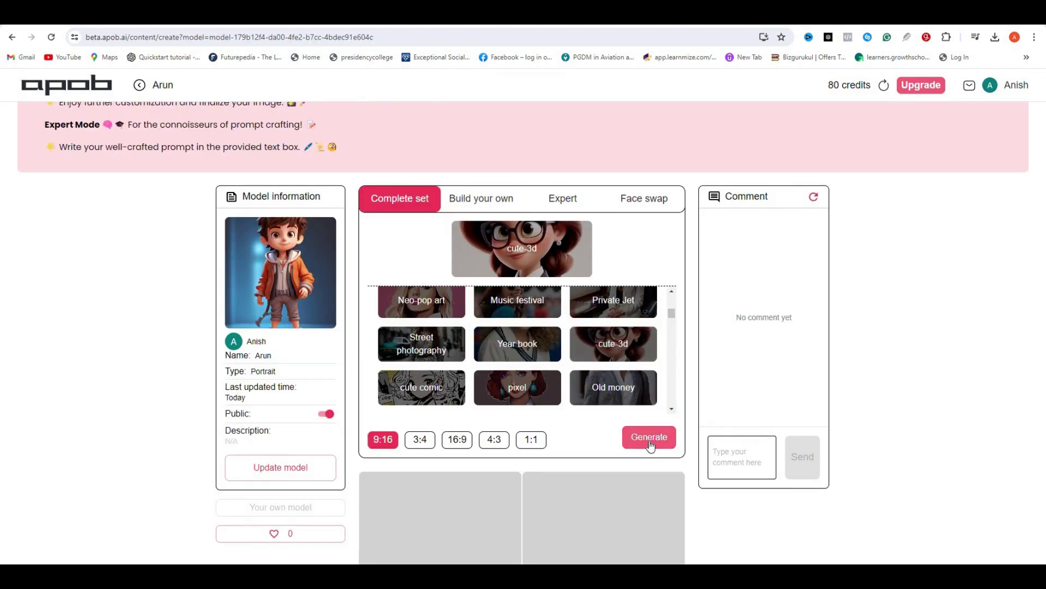
click(650, 443)
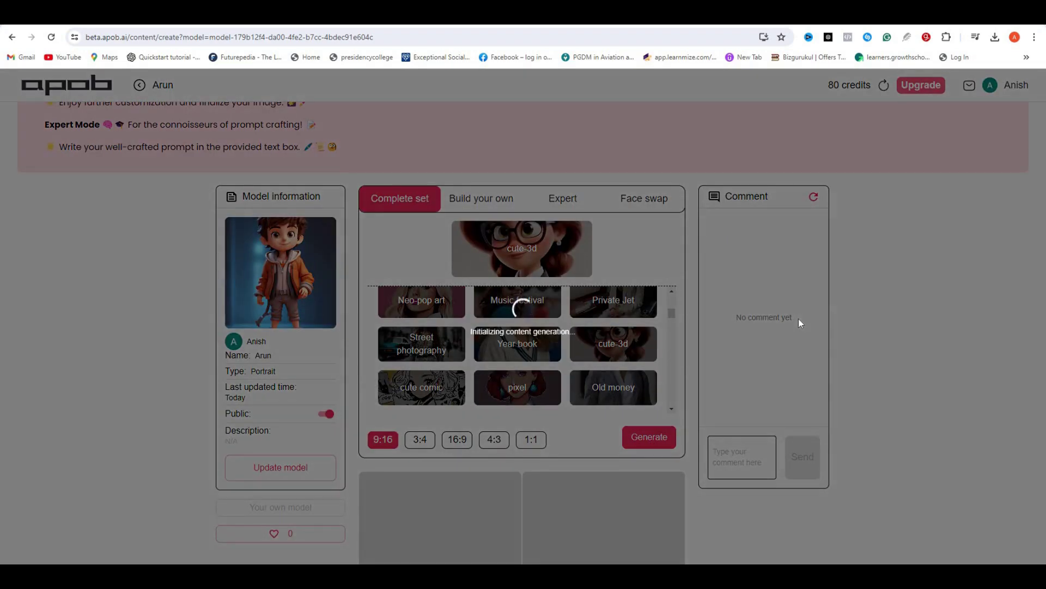
Scroll through Arun's four 9:16 cute-3d cartoon boy images and their History entries.
scroll(926, 324, up, 2)
scroll(951, 332, down, 6)
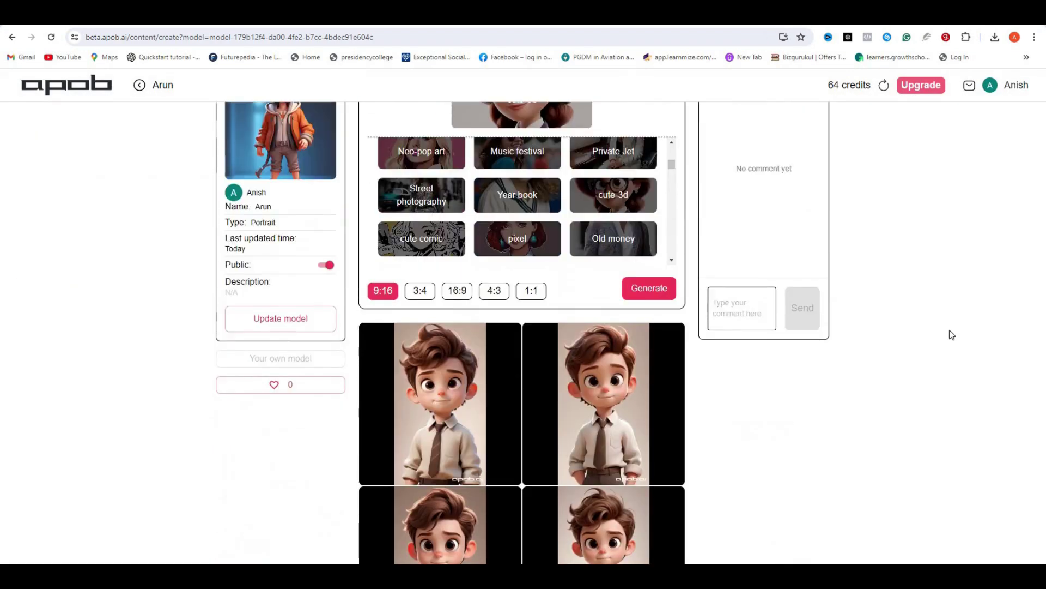
scroll(640, 363, up, 5)
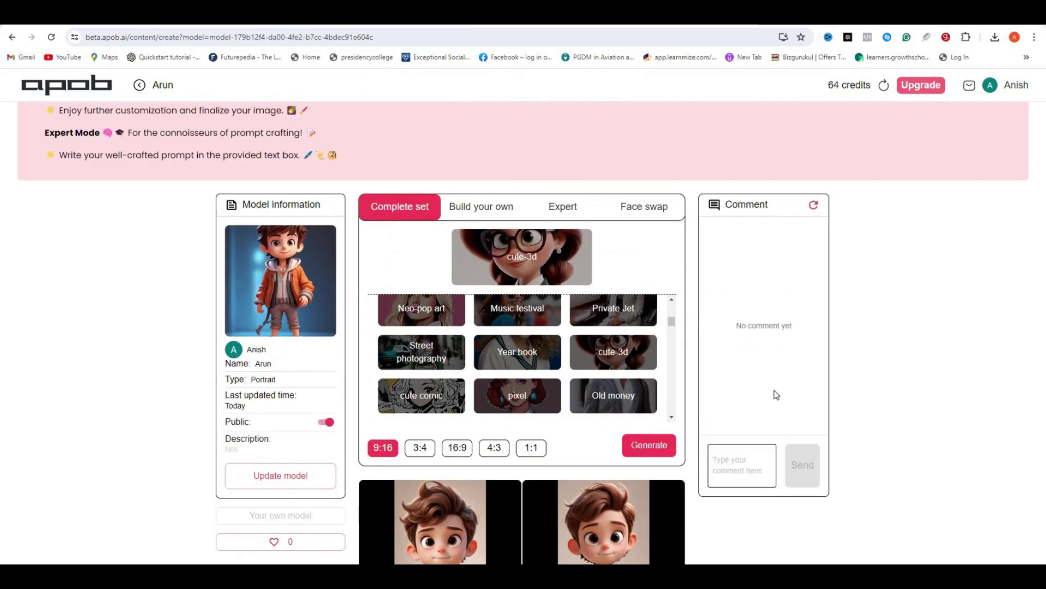
scroll(777, 393, down, 4)
scroll(670, 256, down, 4)
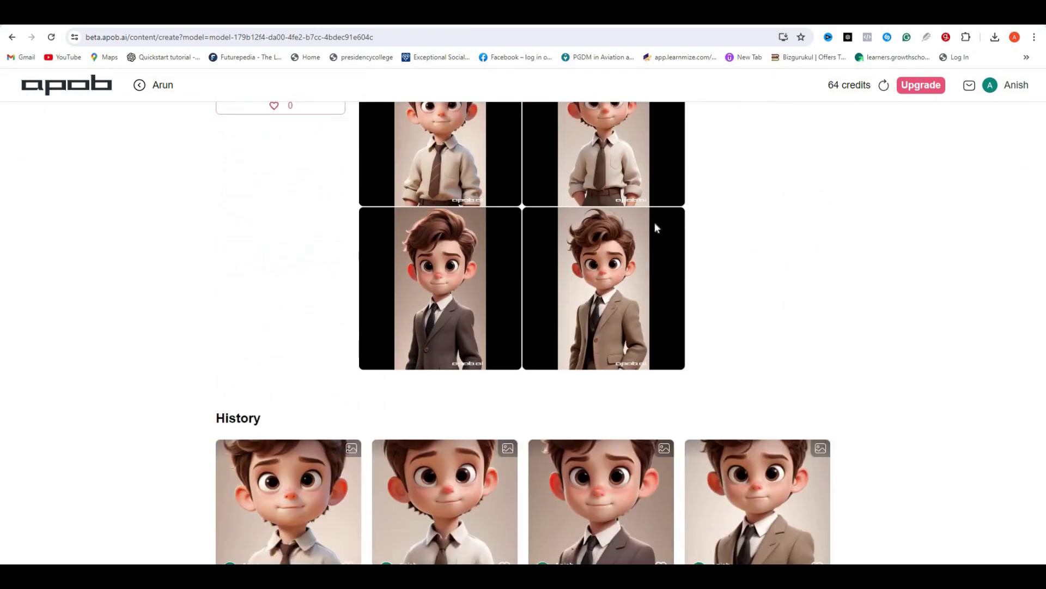
scroll(654, 227, up, 2)
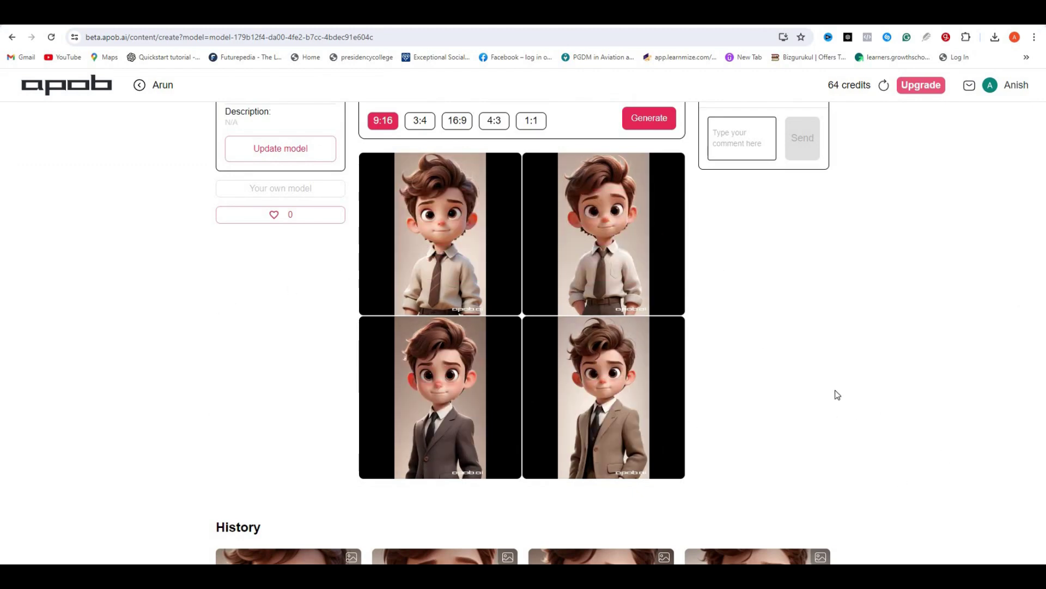
scroll(838, 394, up, 1)
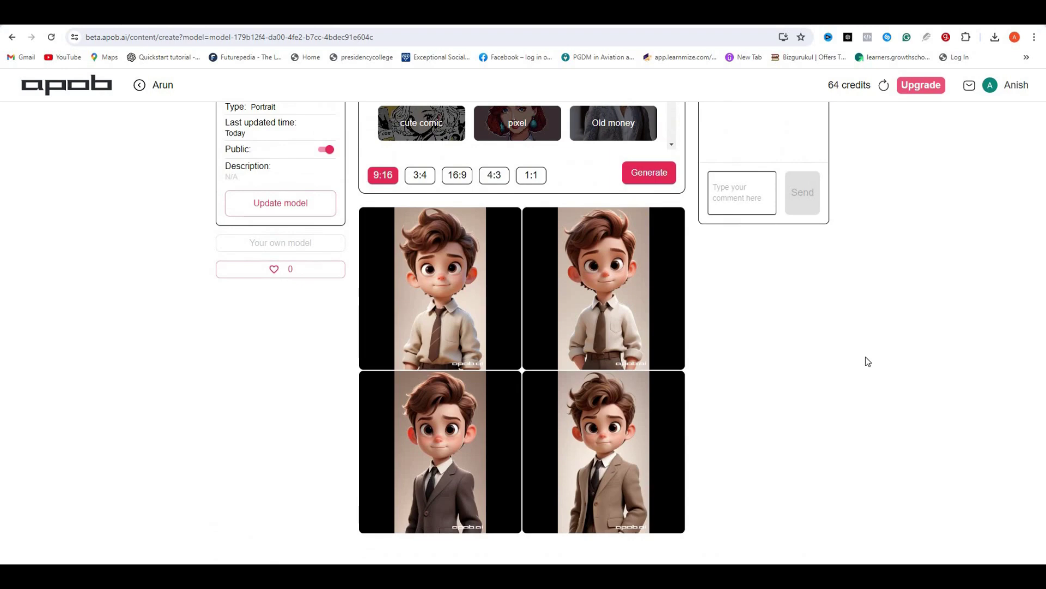
scroll(869, 362, down, 5)
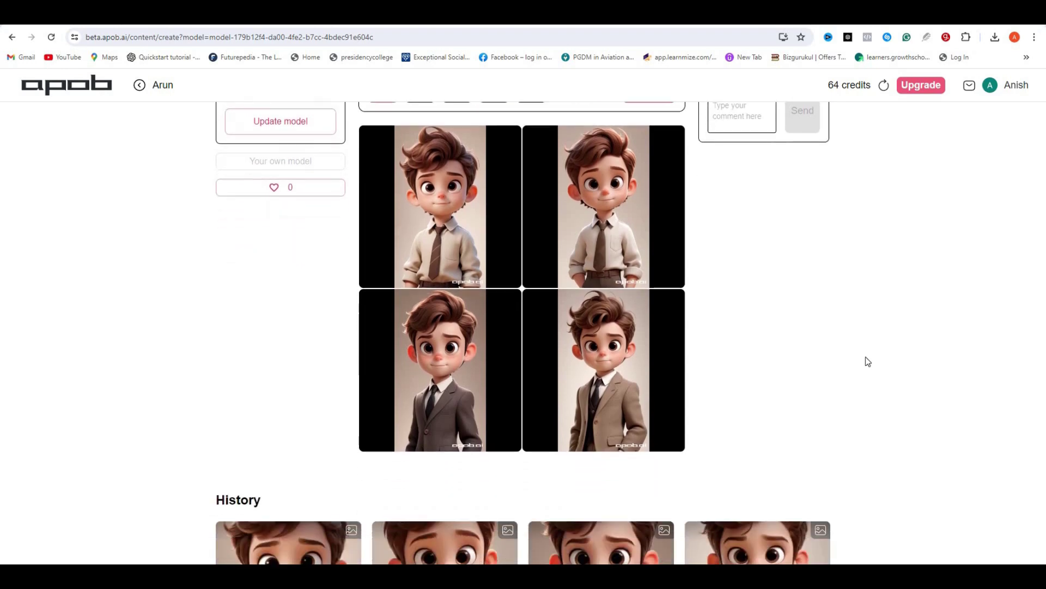
scroll(936, 365, down, 1)
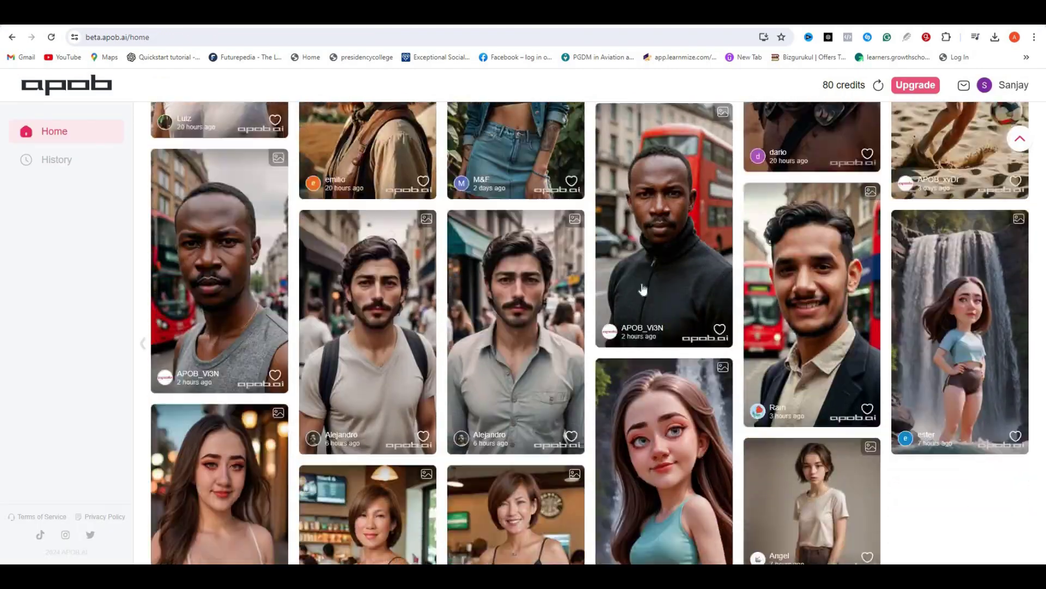
Scroll down through the community Home feed.
scroll(660, 349, down, 4)
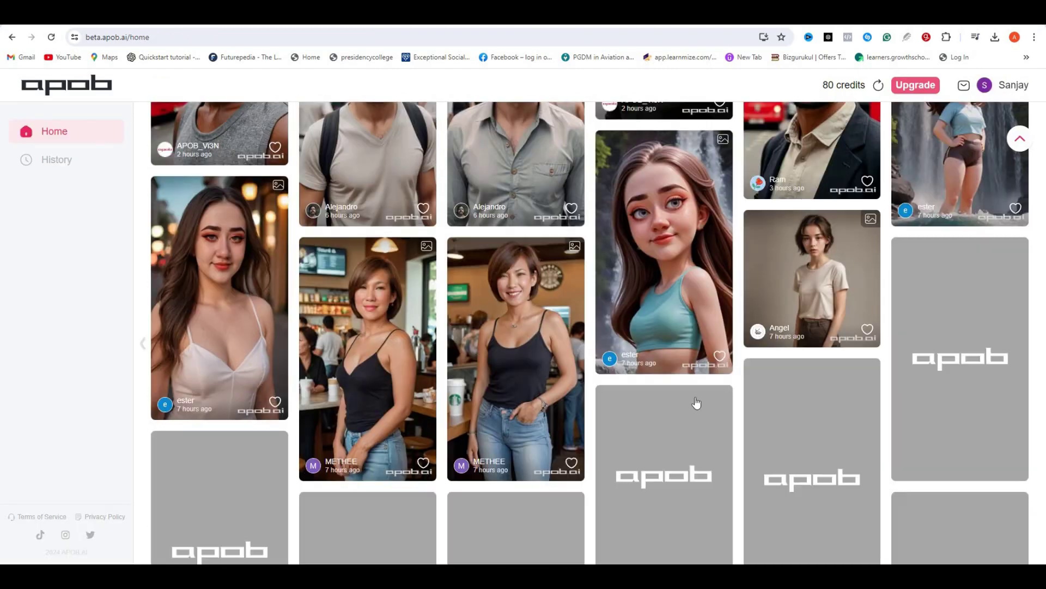
scroll(696, 402, down, 6)
scroll(697, 402, down, 10)
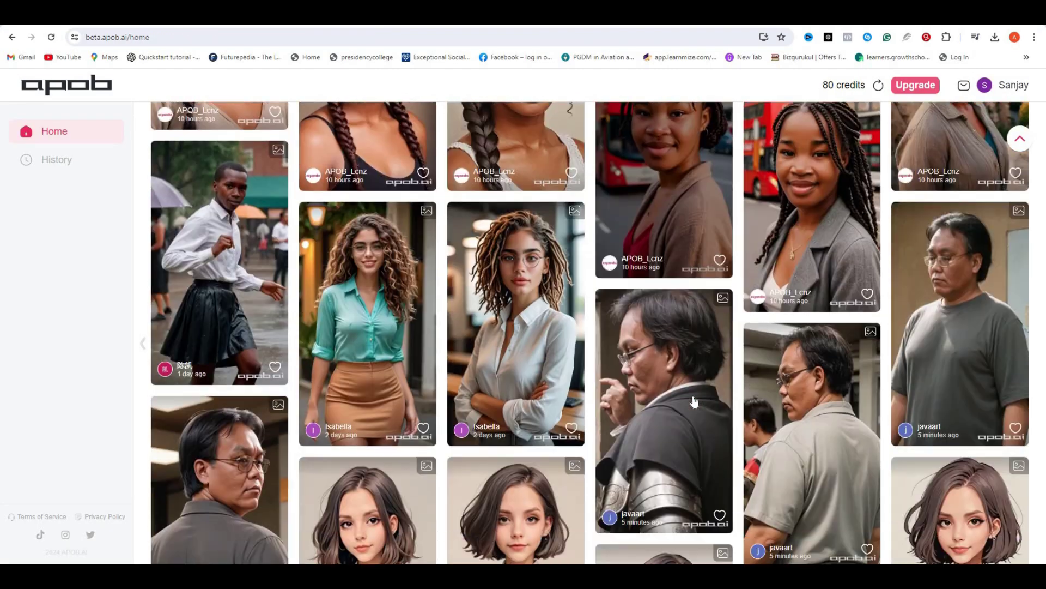
scroll(560, 329, down, 5)
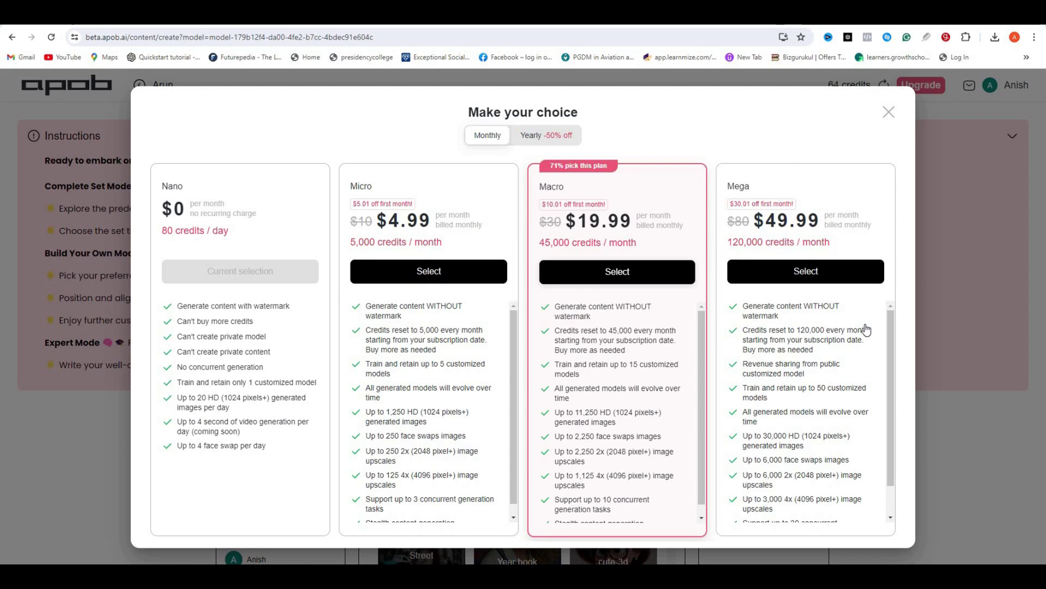
Dismiss the subscription plans pricing dialog to return to the workspace.
key(Escape)
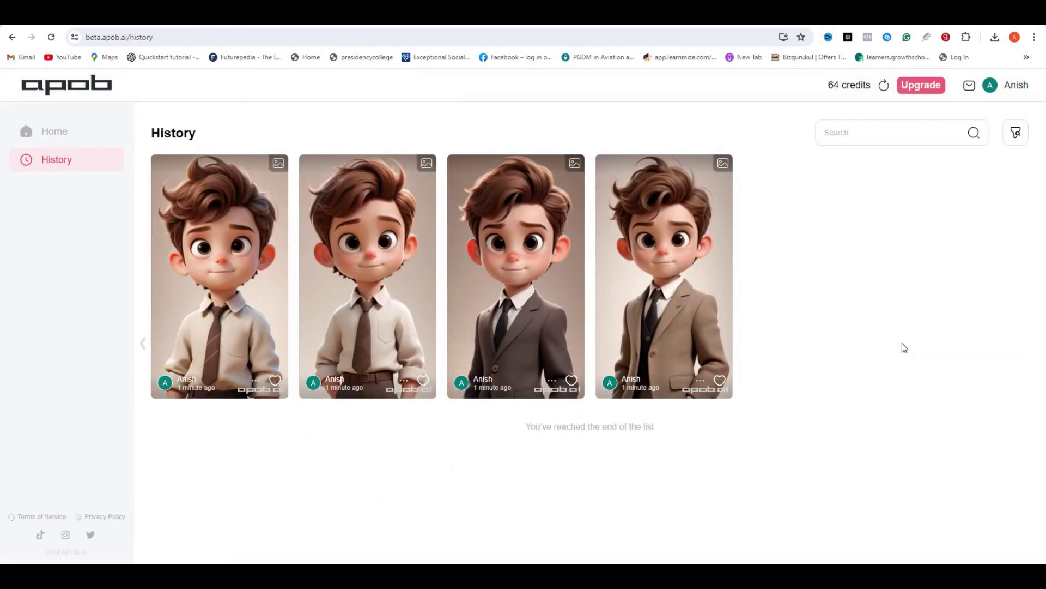